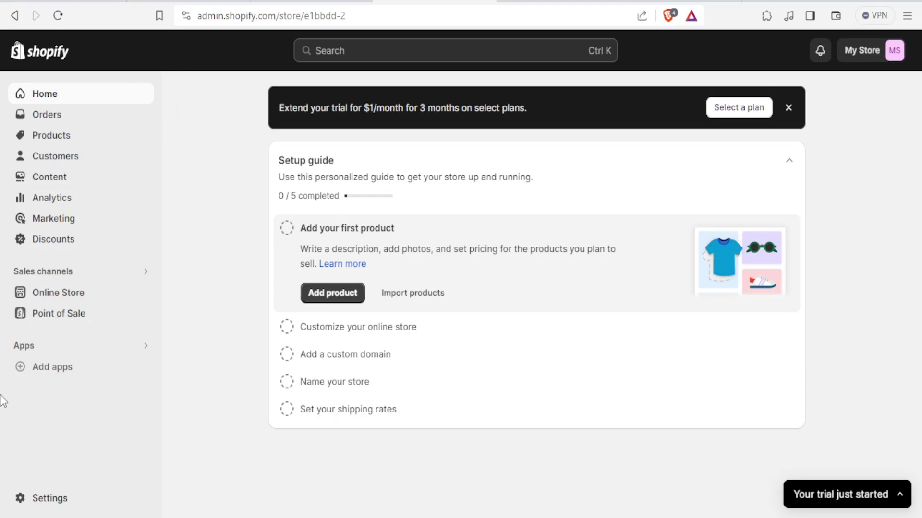
Step: Open the full Shopify App Store from the store's recommended apps
left_click(53, 369)
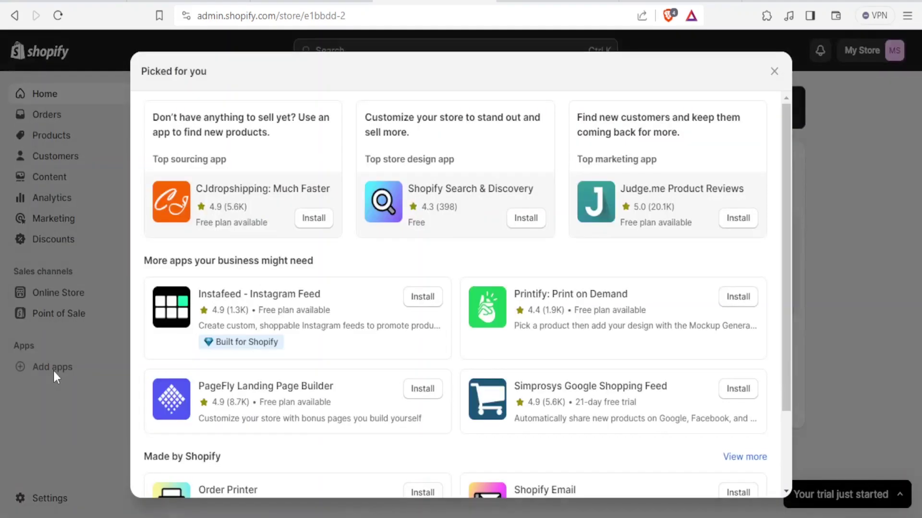
left_click_drag(785, 163, 788, 247)
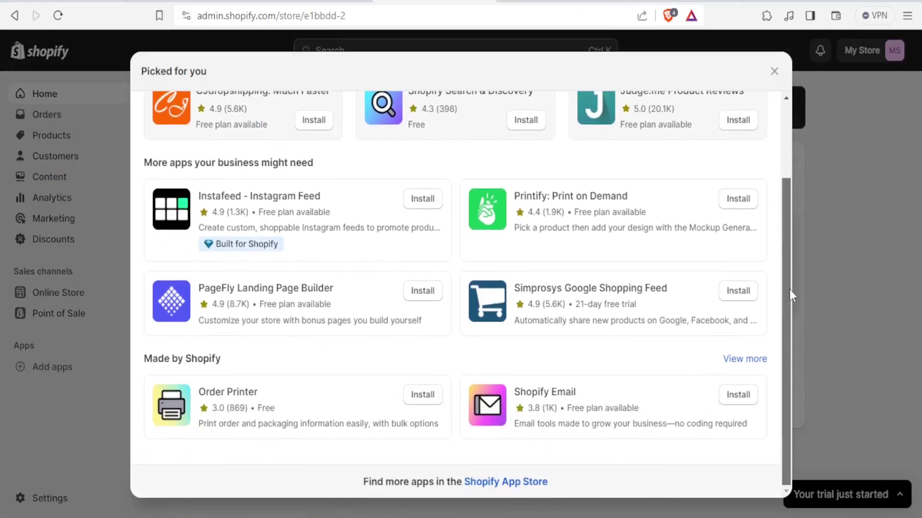
left_click(500, 489)
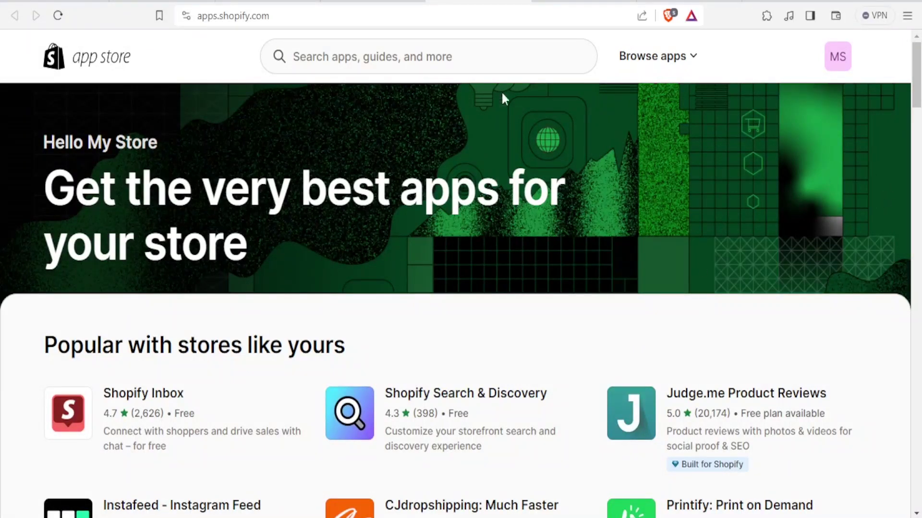
Step: Search the app store for "builder" and open the PageFly Landing Page Builder listing
left_click(406, 58)
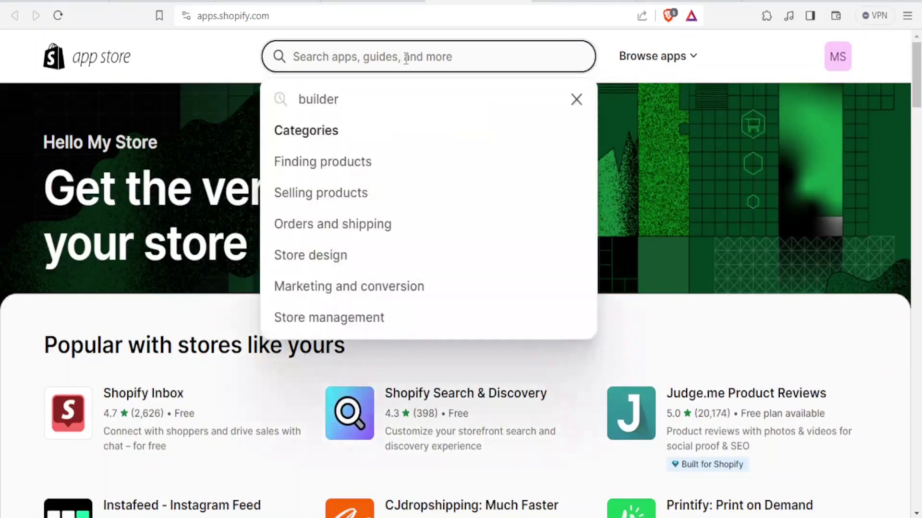
type("bui")
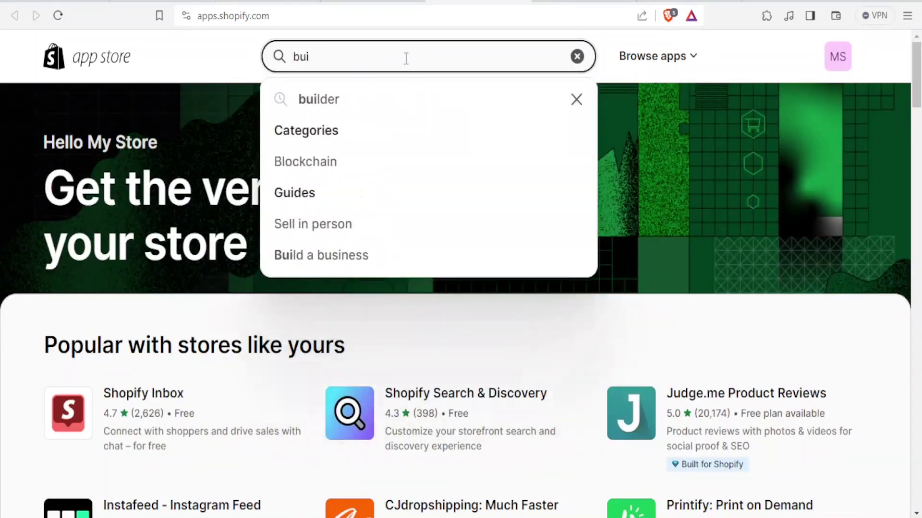
type("l")
left_click(322, 95)
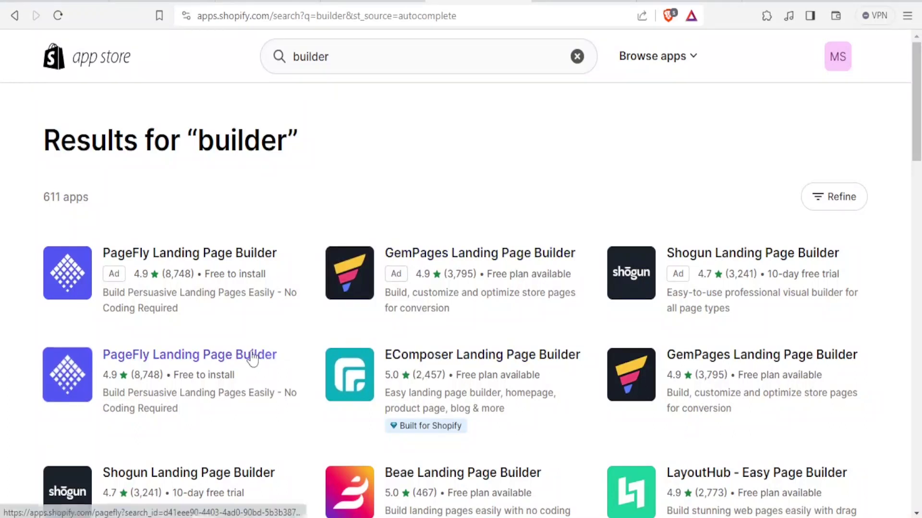
left_click(200, 368)
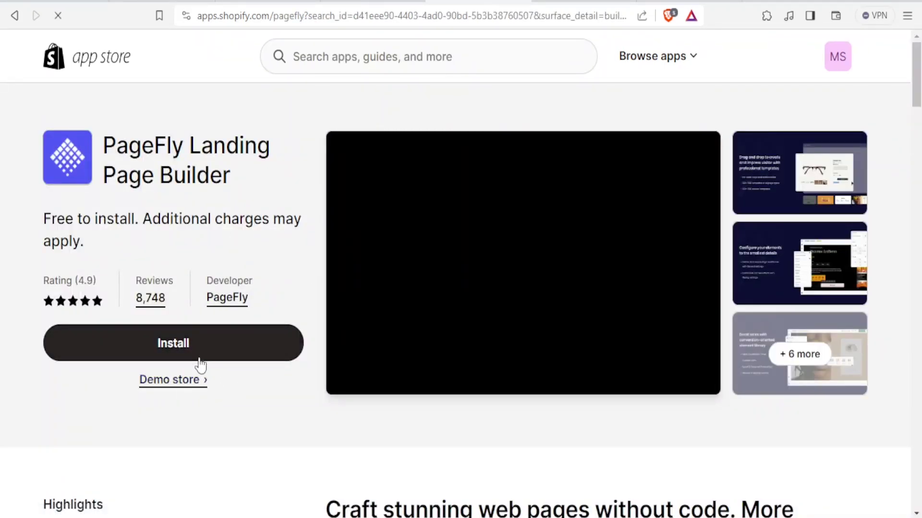
Step: Review the PageFly listing's details and pricing, and install the app in the store
scroll(348, 416, "down", 3)
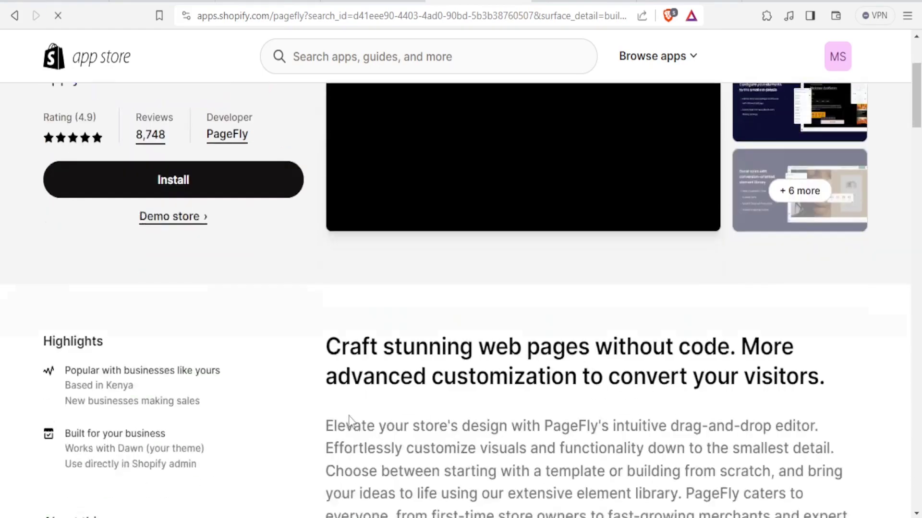
scroll(348, 416, "down", 6)
scroll(349, 415, "down", 2)
scroll(348, 416, "down", 3)
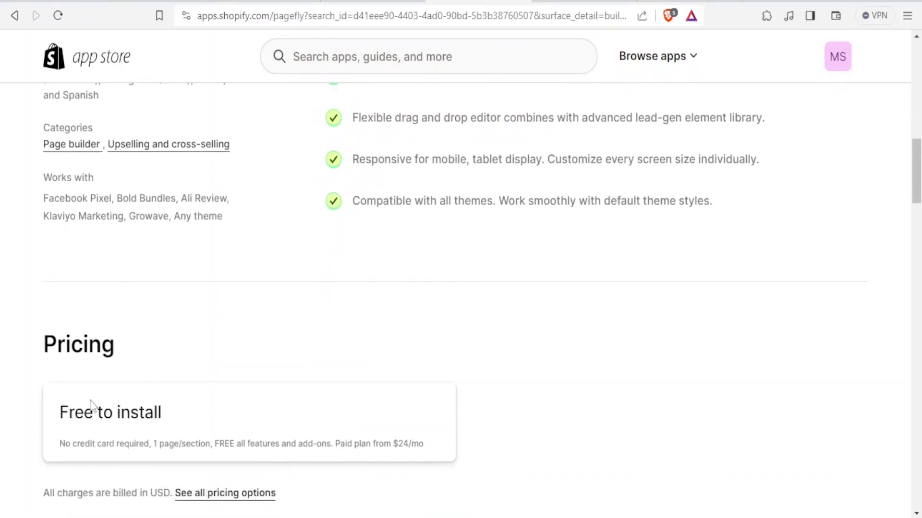
scroll(220, 323, "up", 10)
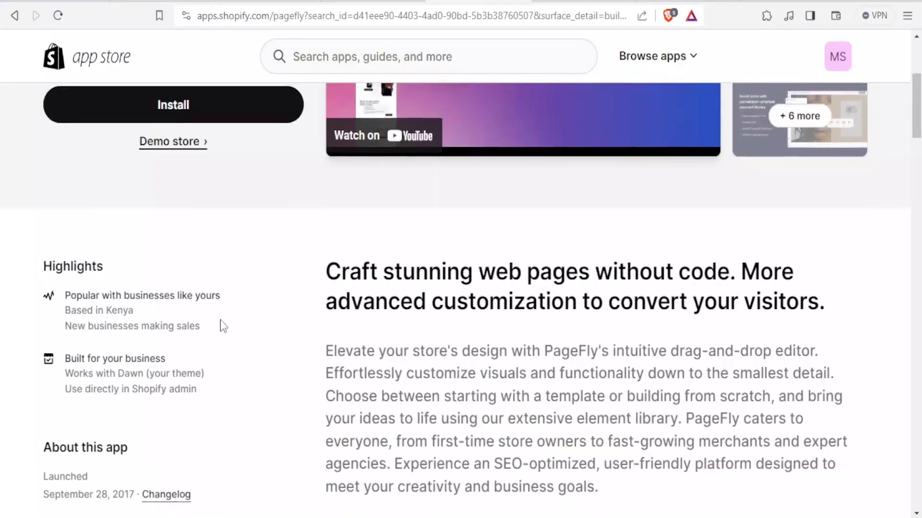
scroll(223, 326, "up", 5)
left_click(211, 351)
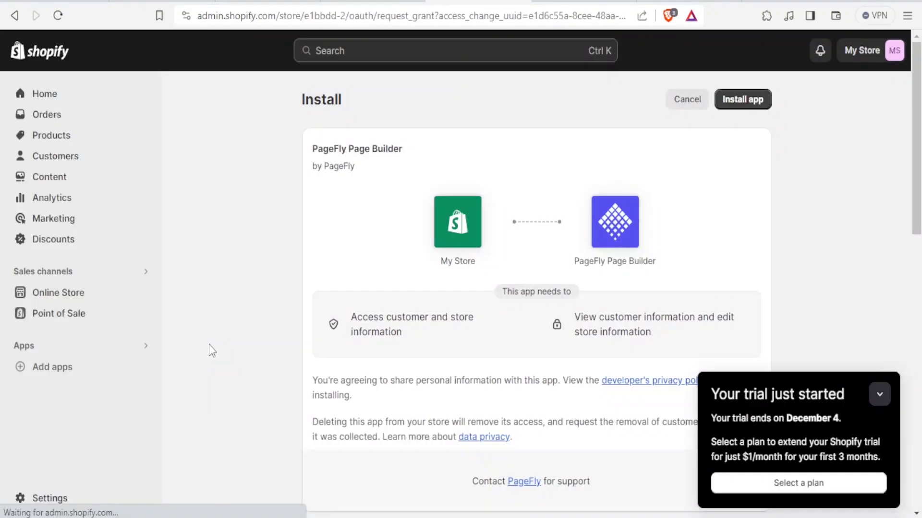
left_click(743, 101)
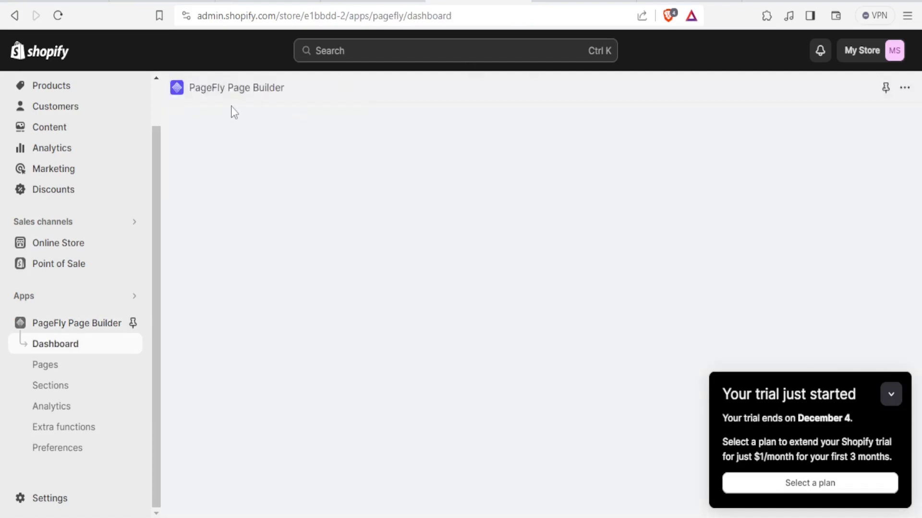
left_click(893, 403)
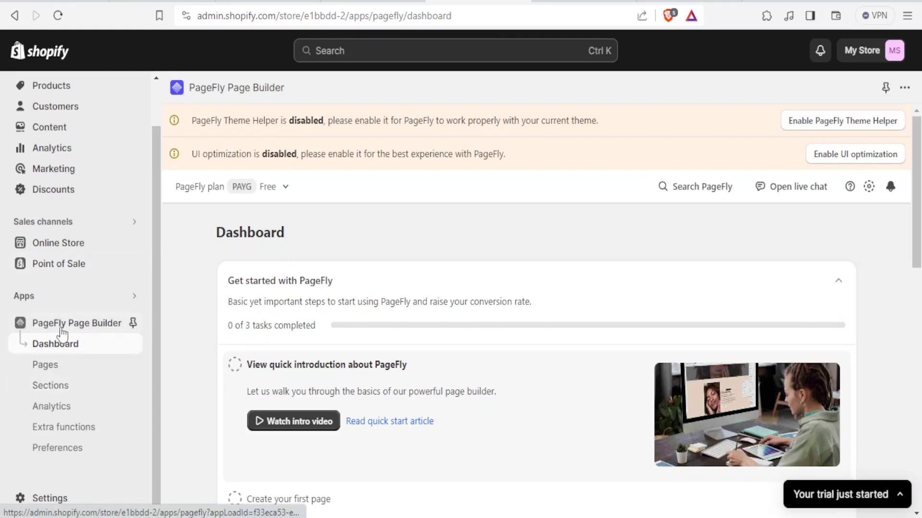
Step: Start a new PageFly page from a template, choosing the Home page type
left_click(54, 354)
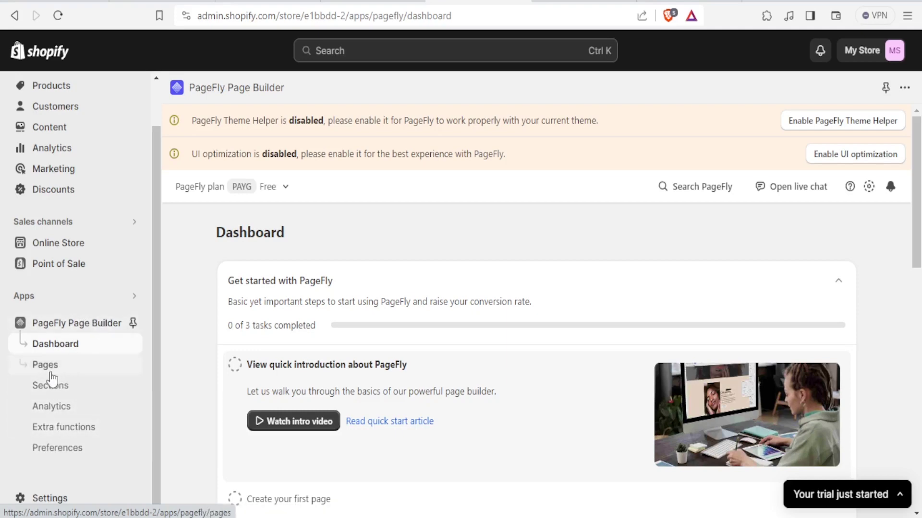
left_click(51, 372)
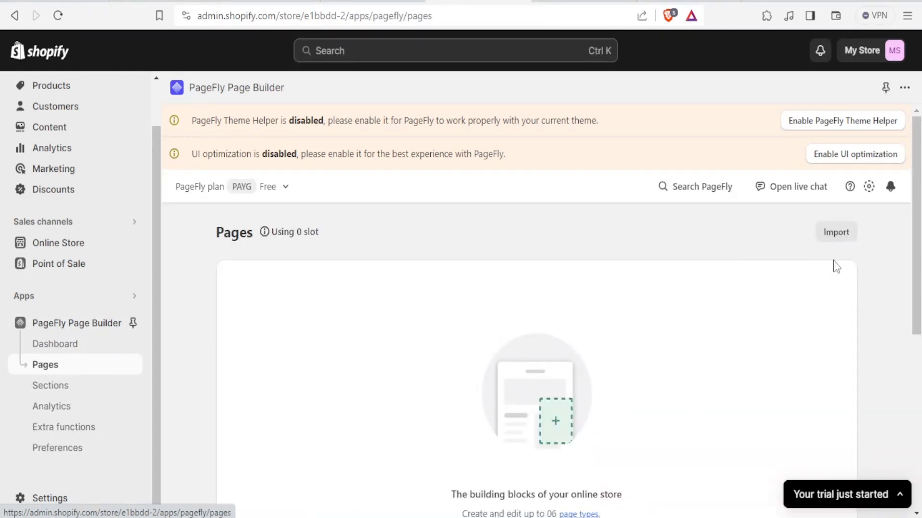
scroll(916, 247, "down", 1)
scroll(919, 247, "down", 3)
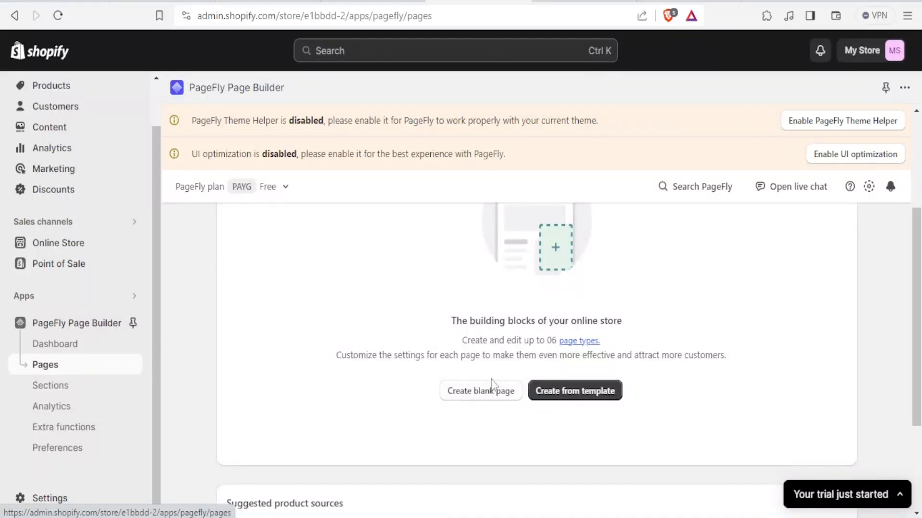
left_click(581, 398)
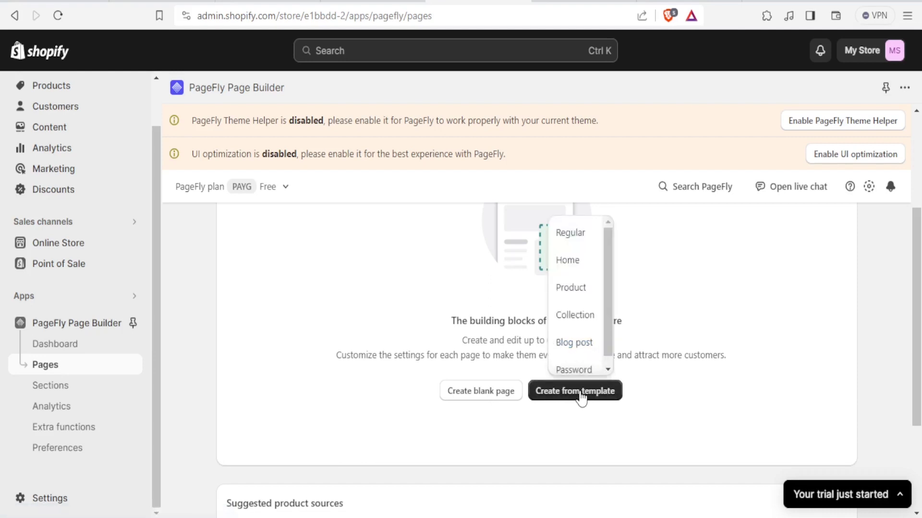
scroll(606, 350, "down", 1)
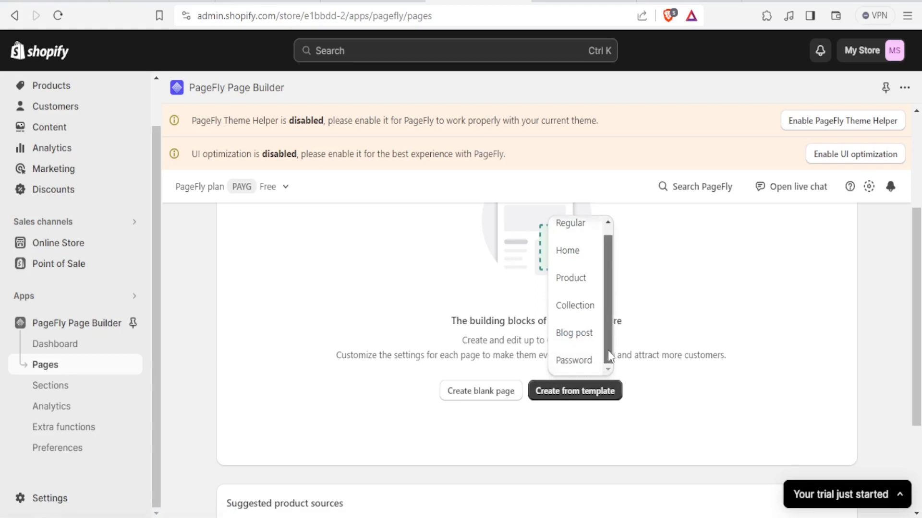
scroll(608, 326, "up", 1)
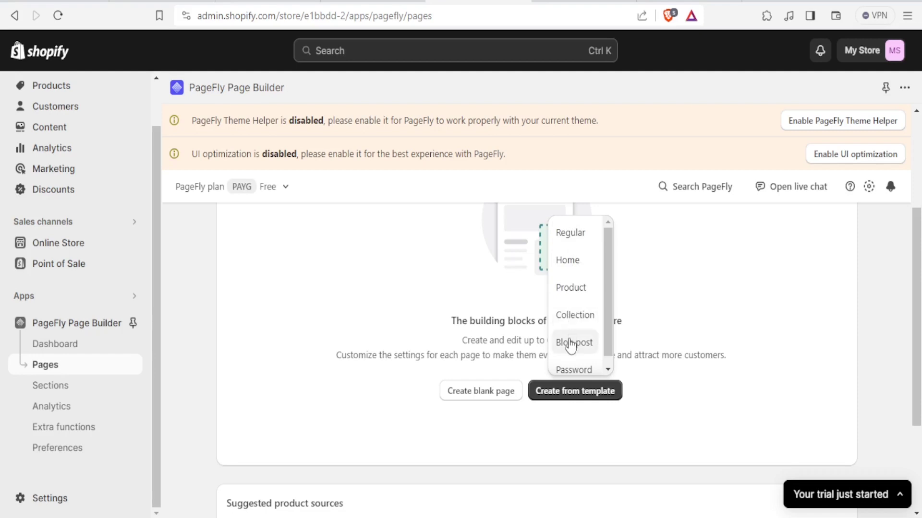
left_click(568, 261)
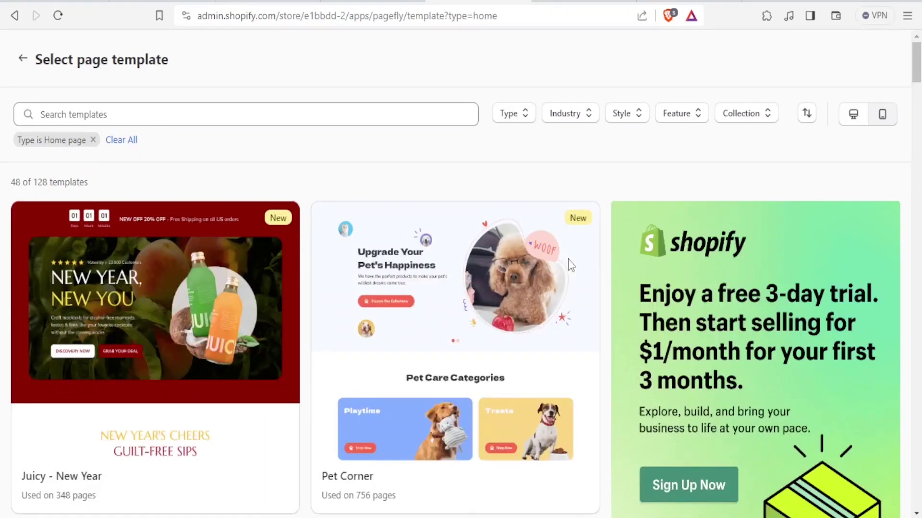
Step: Browse the available home page templates
mouse_move(568, 262)
scroll(571, 274, "down", 4)
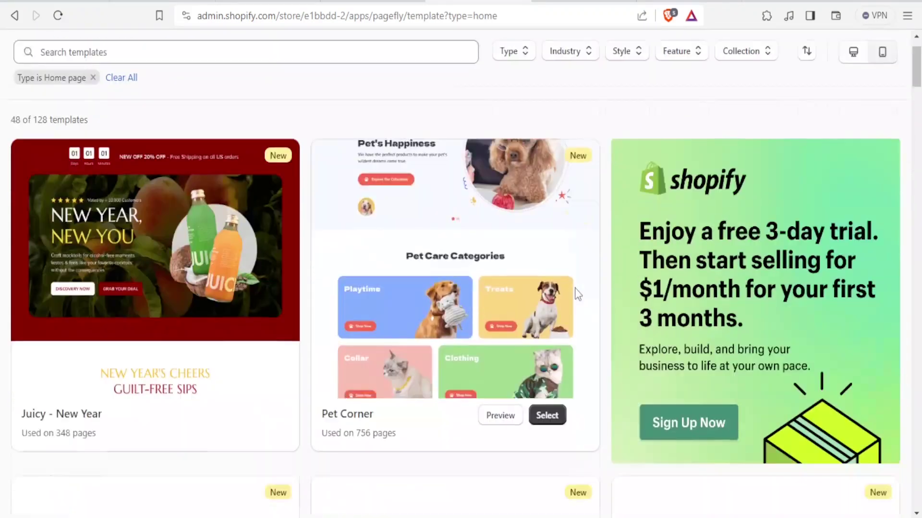
scroll(577, 294, "down", 3)
scroll(577, 294, "down", 1)
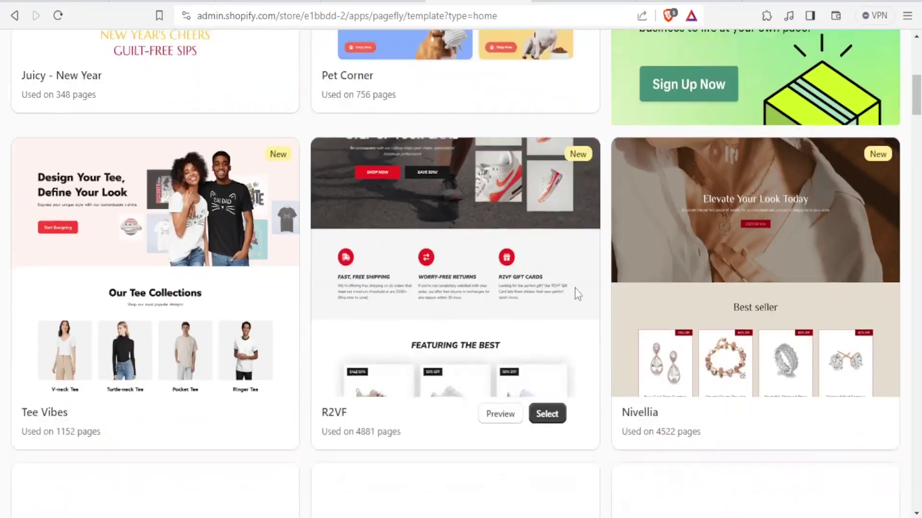
scroll(577, 294, "down", 3)
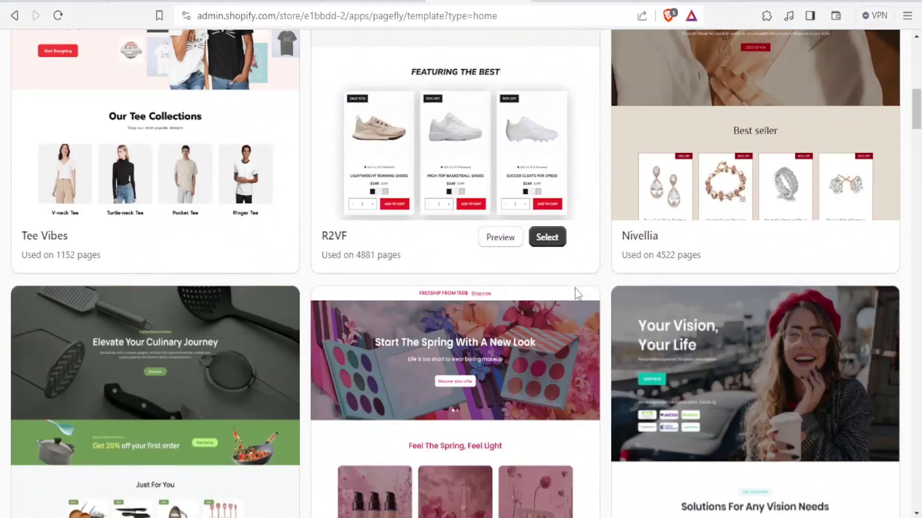
scroll(578, 294, "down", 2)
scroll(575, 291, "down", 2)
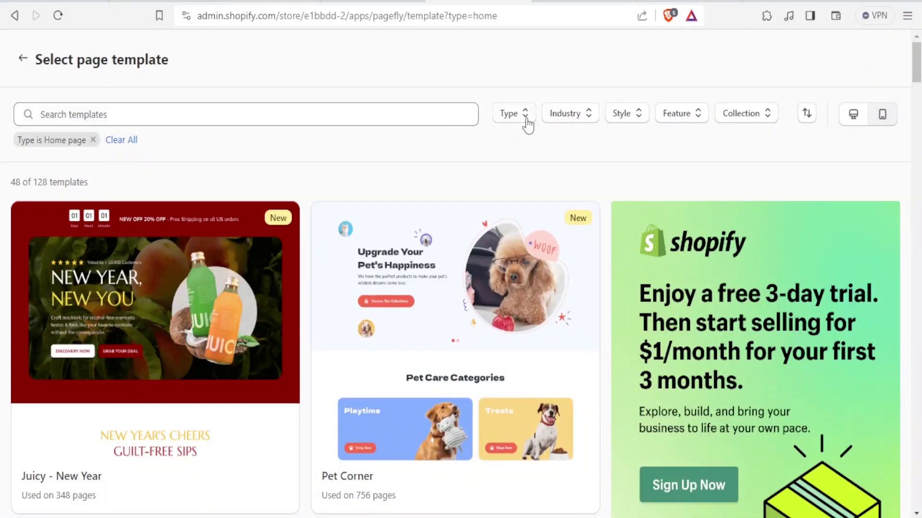
mouse_move(419, 267)
left_click(527, 120)
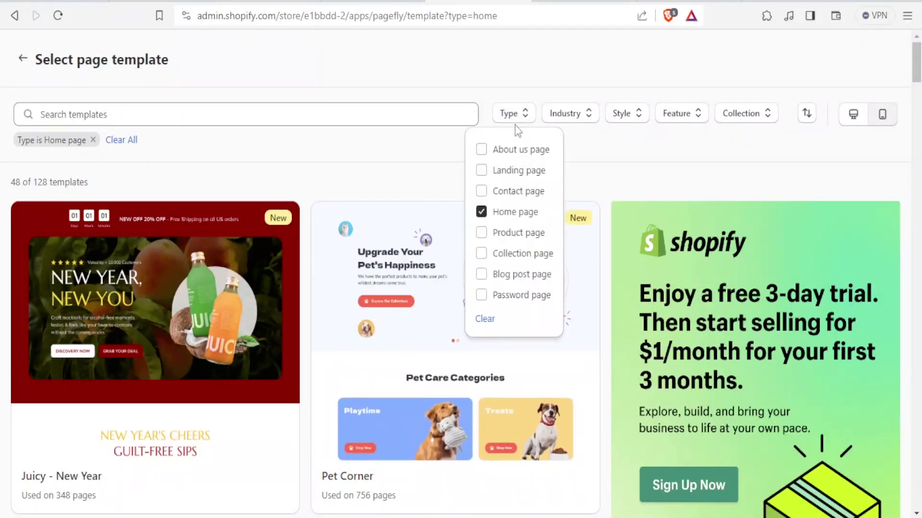
left_click(482, 212)
left_click(481, 212)
Step: Filter the home page templates by the Clothing industry and the Professional style
left_click(593, 120)
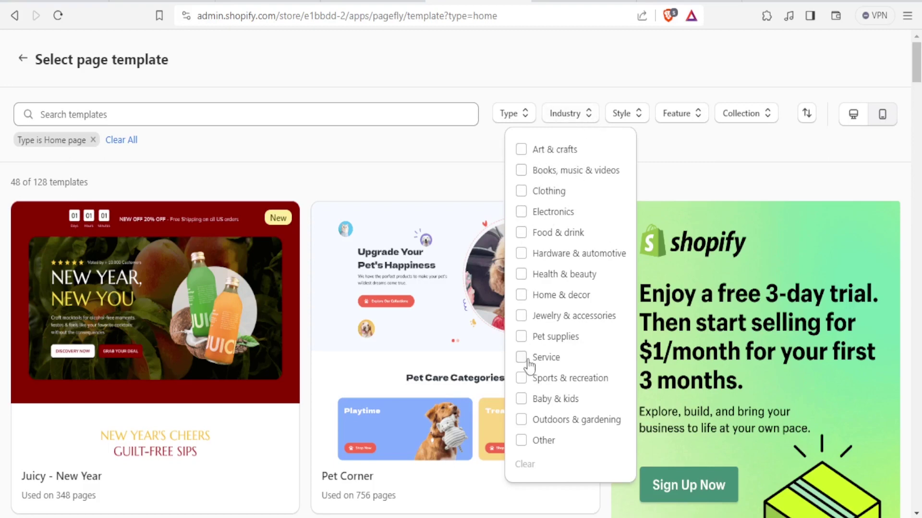
left_click(522, 191)
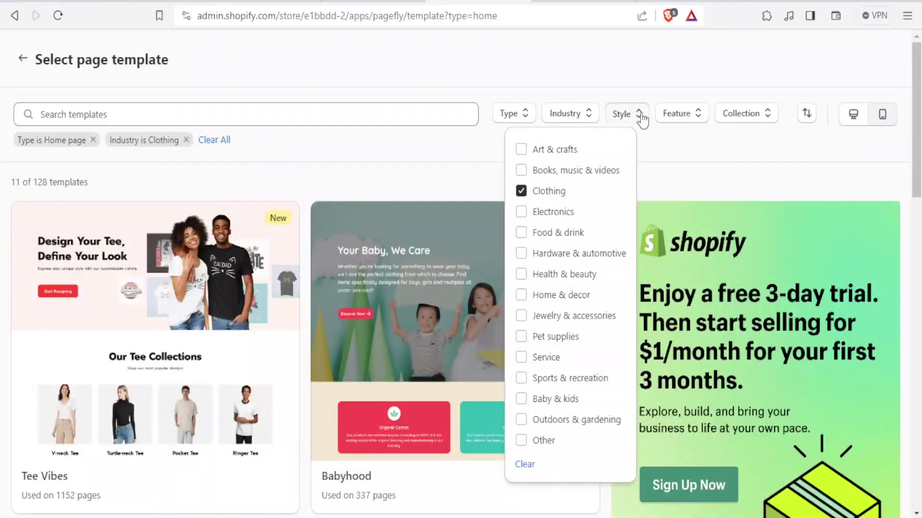
left_click(642, 117)
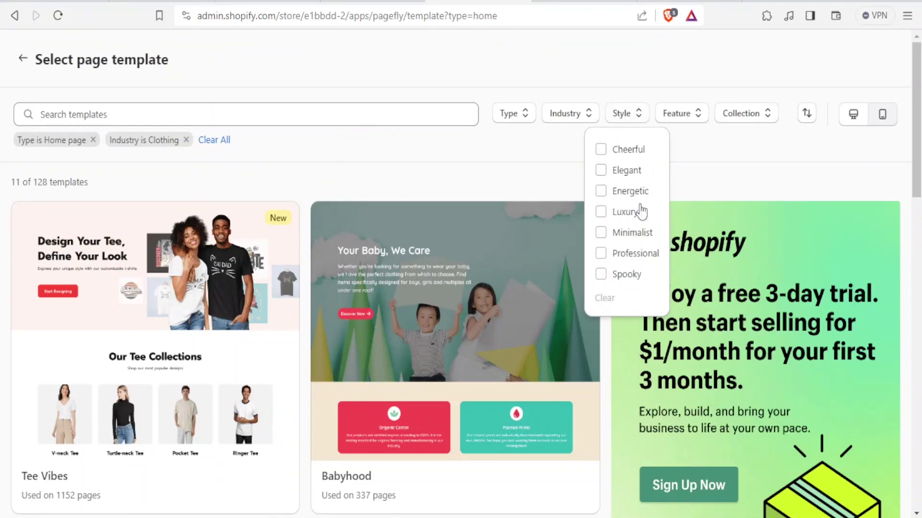
left_click(602, 253)
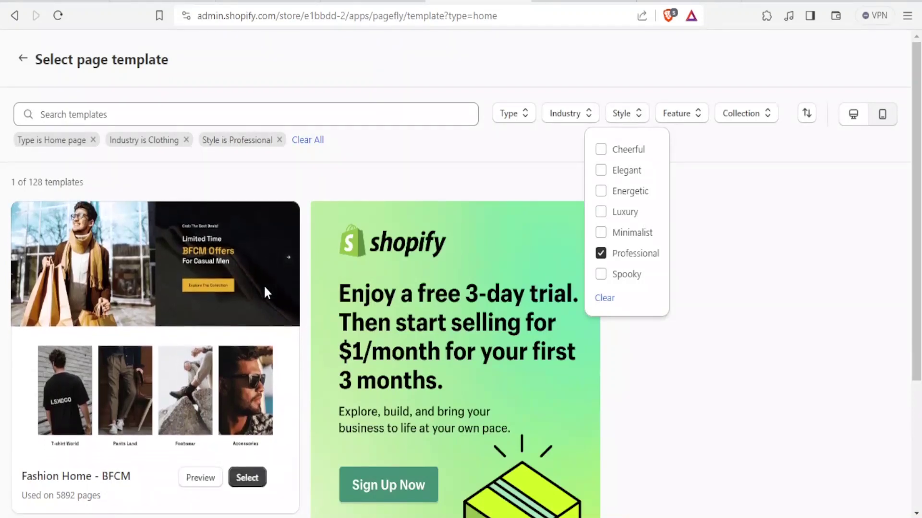
Step: Try the Minimalist style filter in place of Professional, and keep only Cheerful selected
left_click(602, 234)
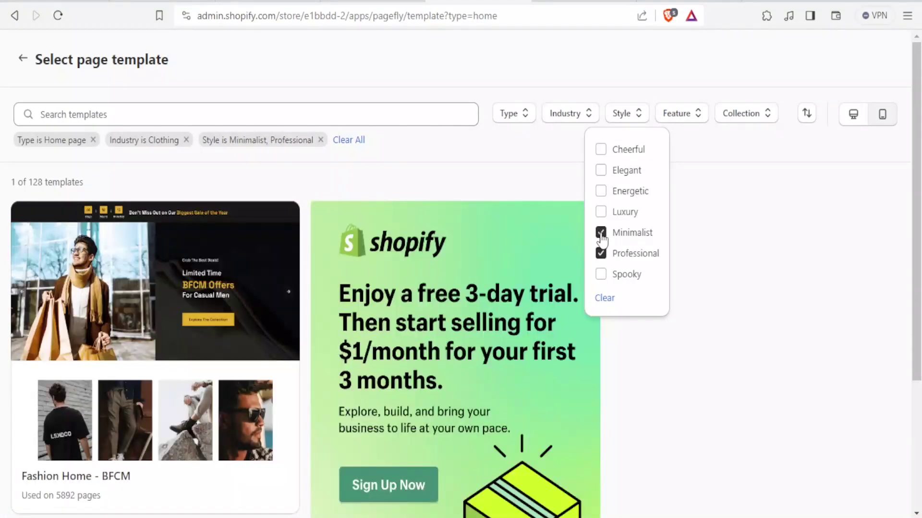
left_click(602, 254)
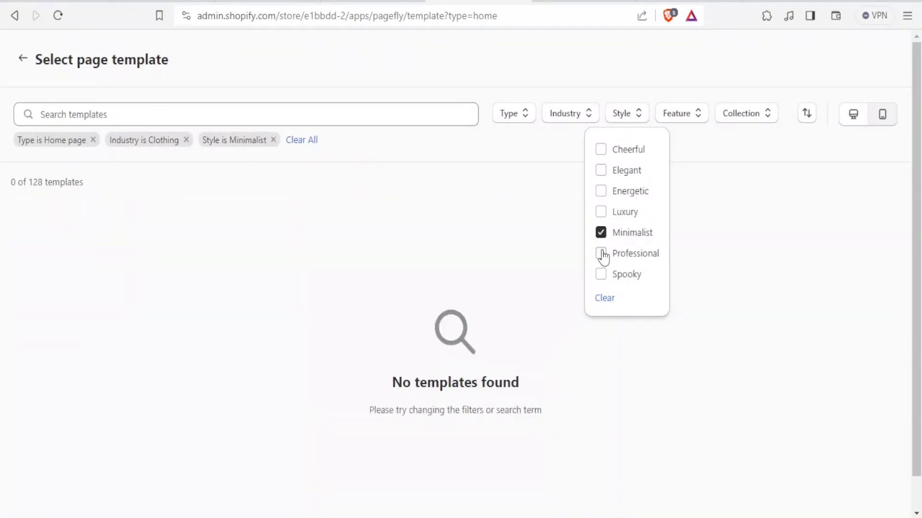
left_click(601, 151)
left_click(601, 233)
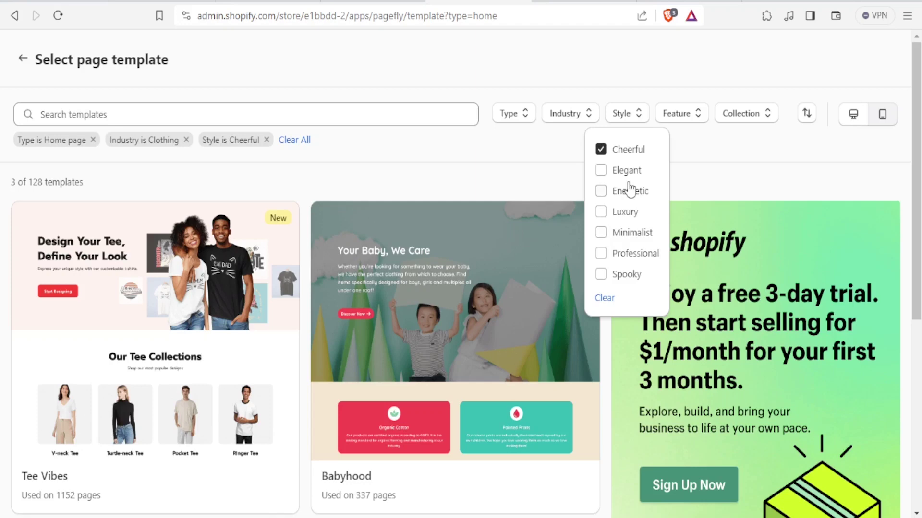
Step: Filter the templates by the Collection list and Contact form features
left_click(698, 116)
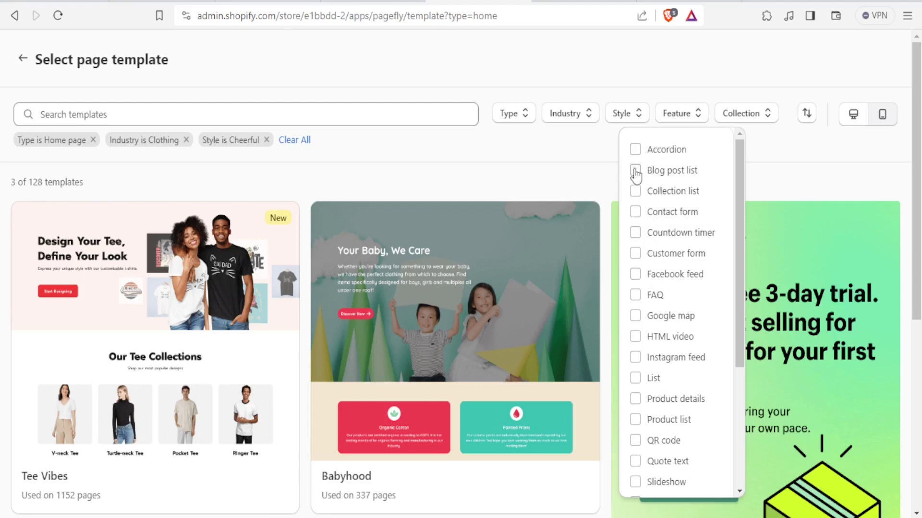
left_click(635, 192)
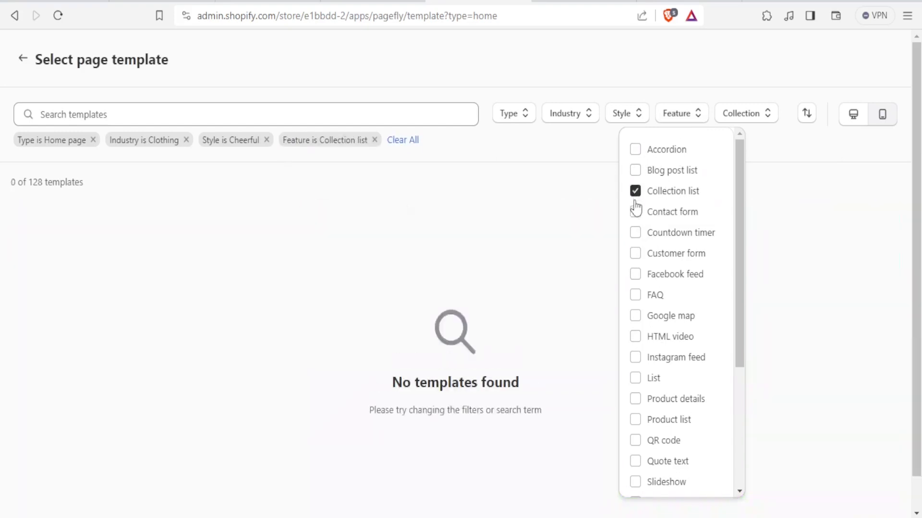
left_click(635, 215)
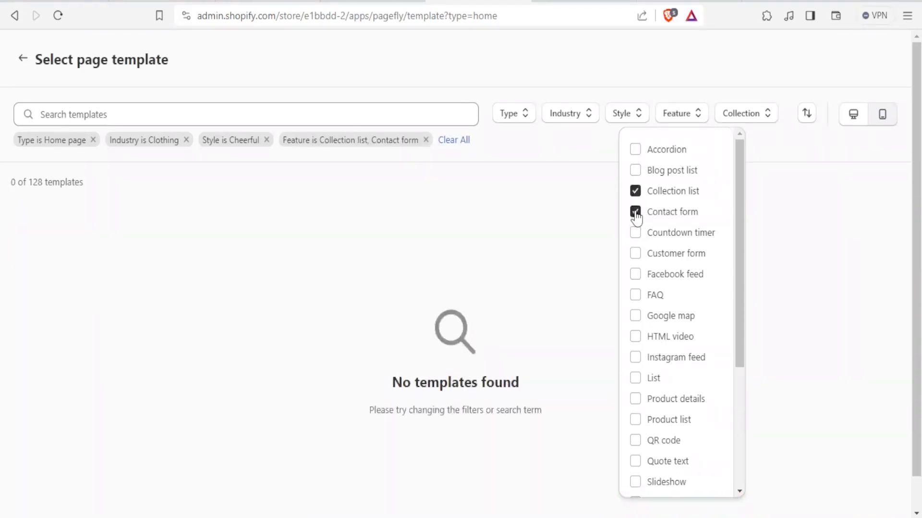
Step: Change the feature filter to Countdown timer, Google map and Product details, and view the collection filter options
left_click(635, 234)
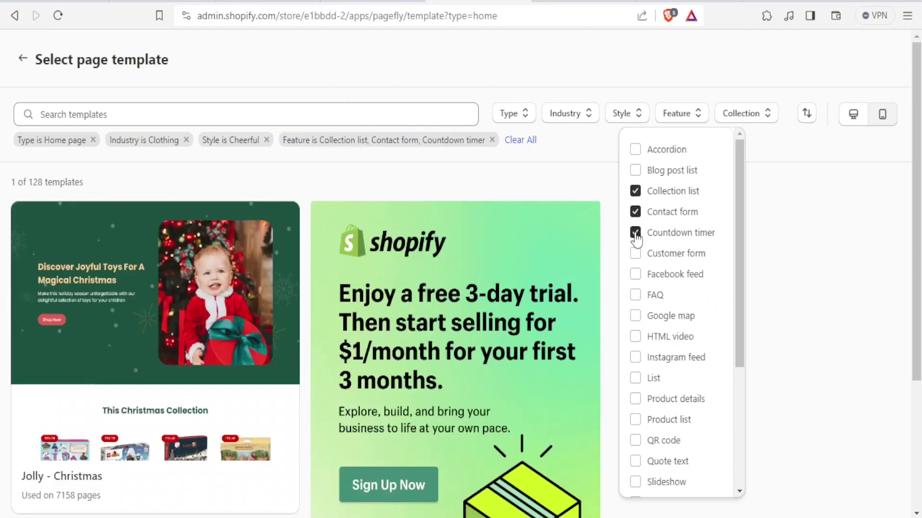
left_click(635, 212)
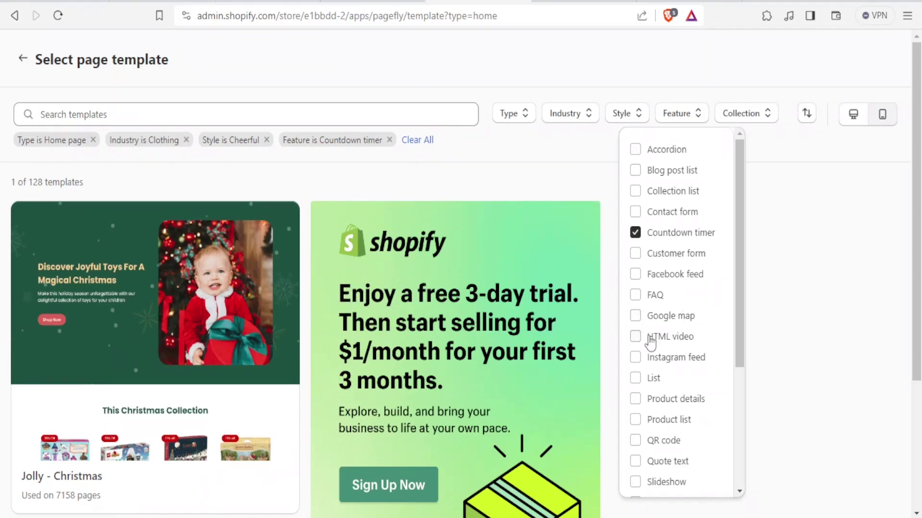
left_click(635, 316)
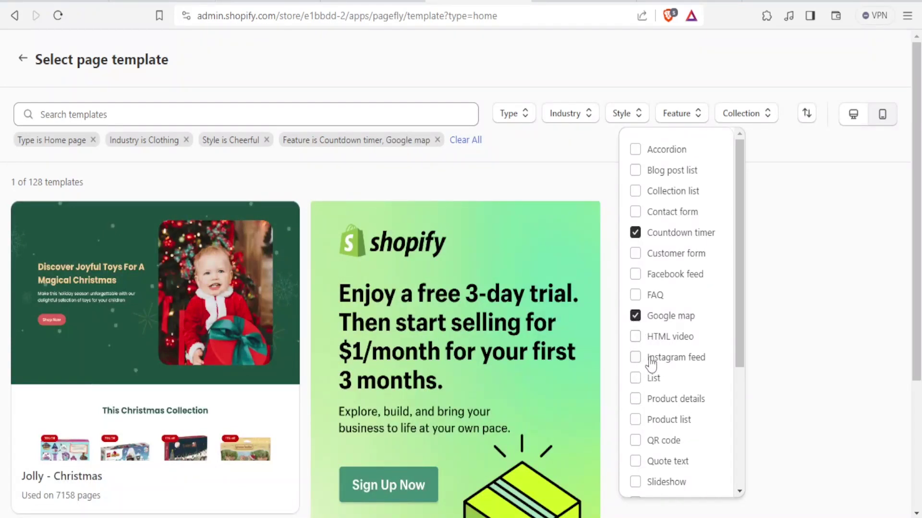
left_click(635, 401)
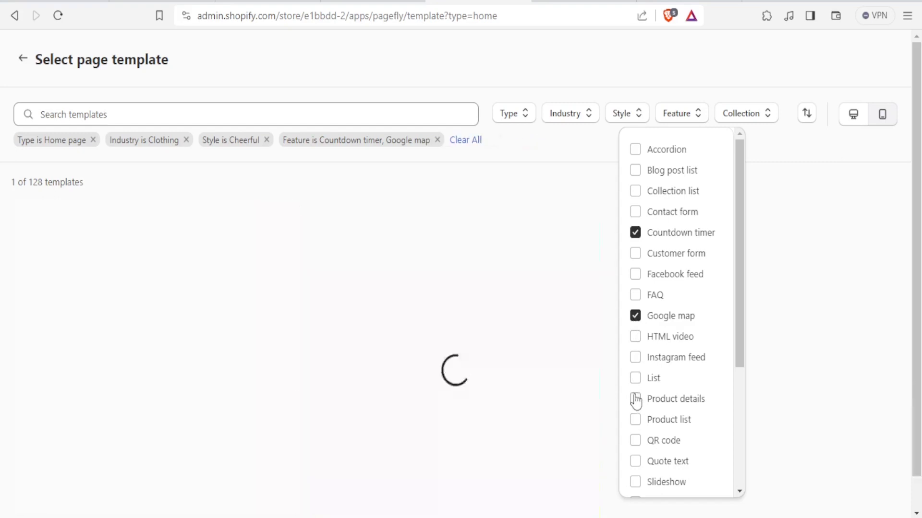
left_click(635, 402)
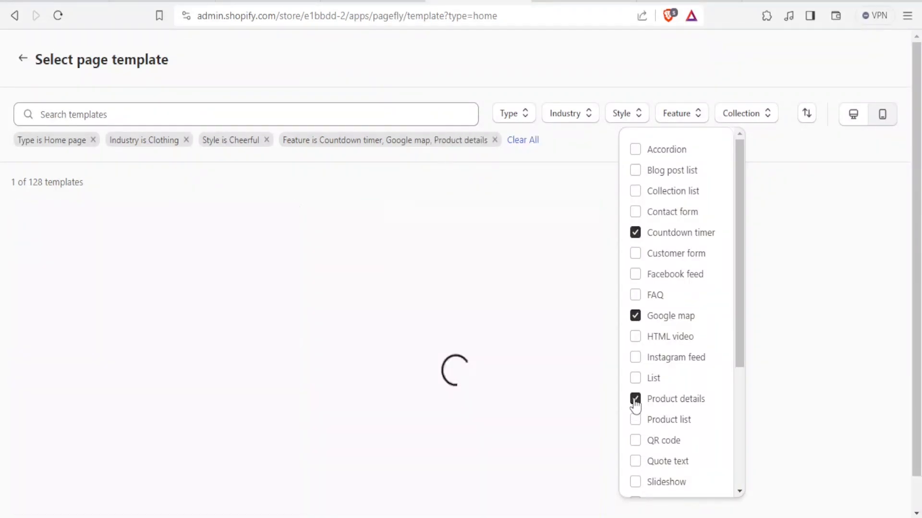
left_click(770, 121)
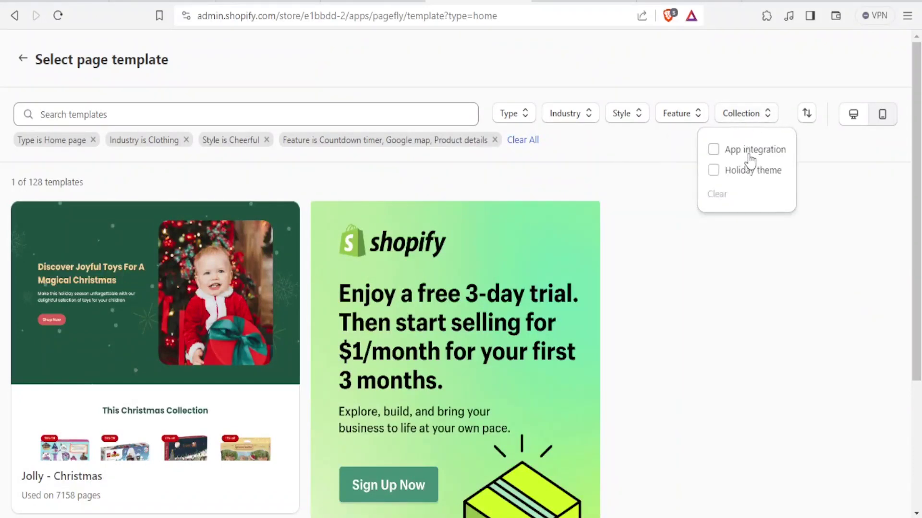
left_click(742, 276)
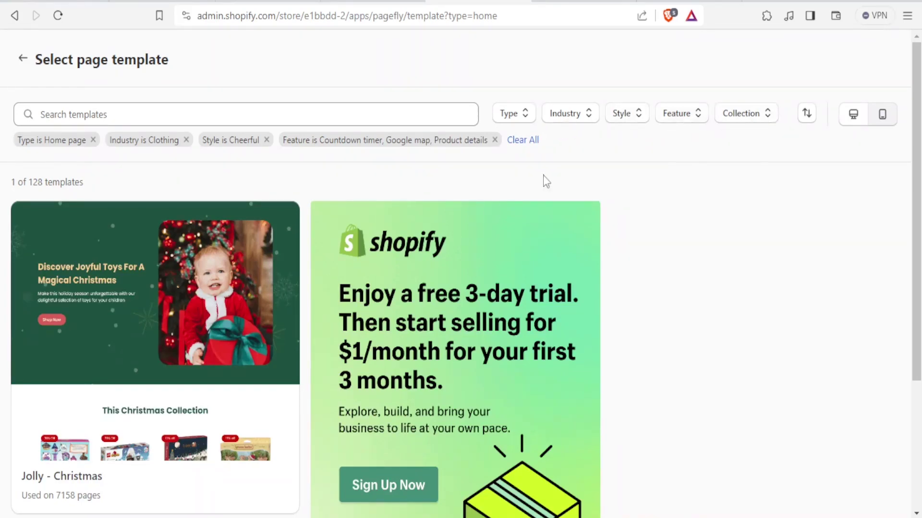
Step: Clear all template filters, look through the full template list, and create the page from the Tee Vibes template
scroll(282, 302, "down", 4)
scroll(284, 307, "up", 4)
left_click(526, 141)
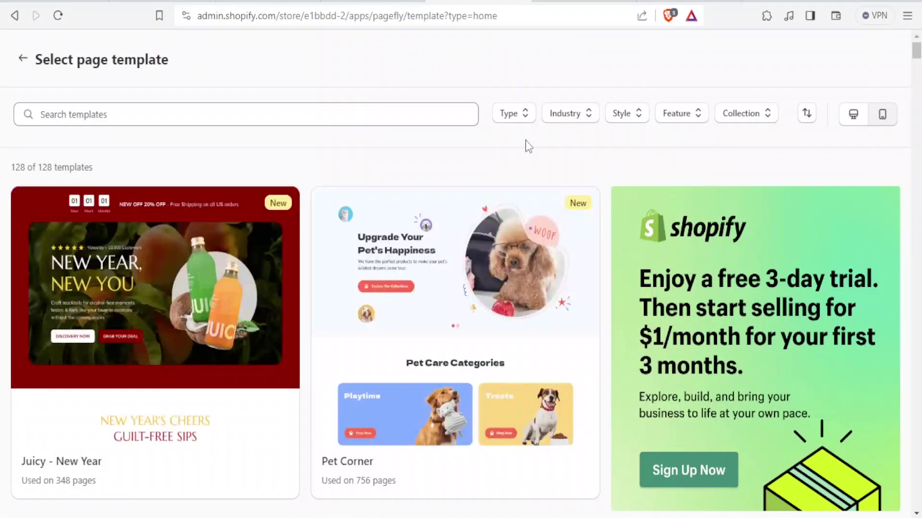
scroll(463, 317, "down", 3)
scroll(463, 315, "down", 9)
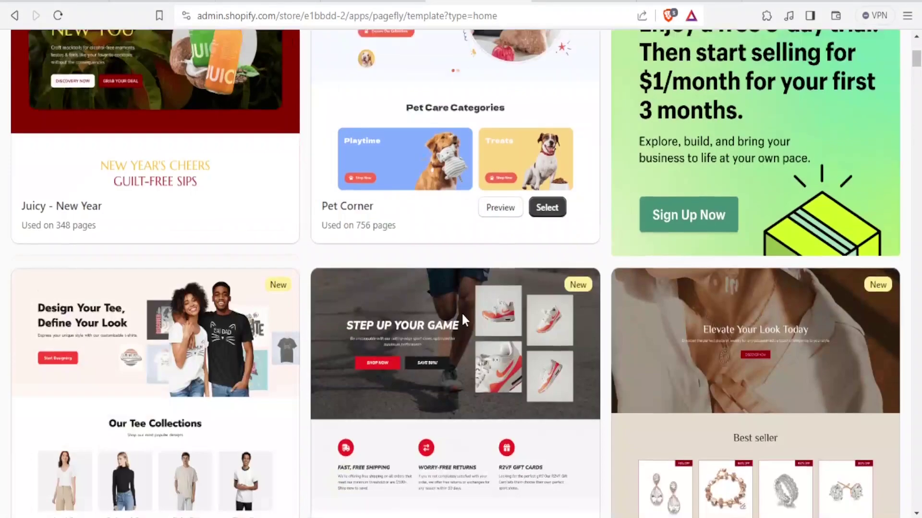
scroll(463, 314, "down", 8)
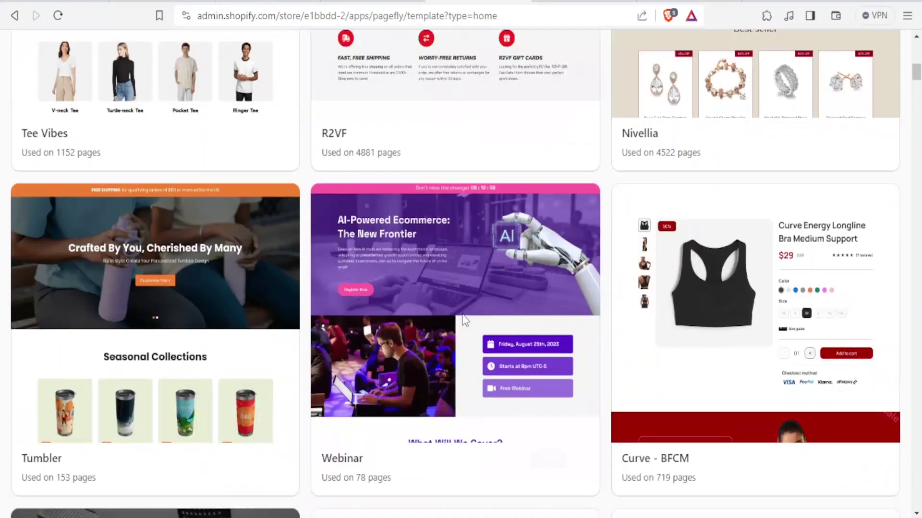
scroll(462, 320, "down", 5)
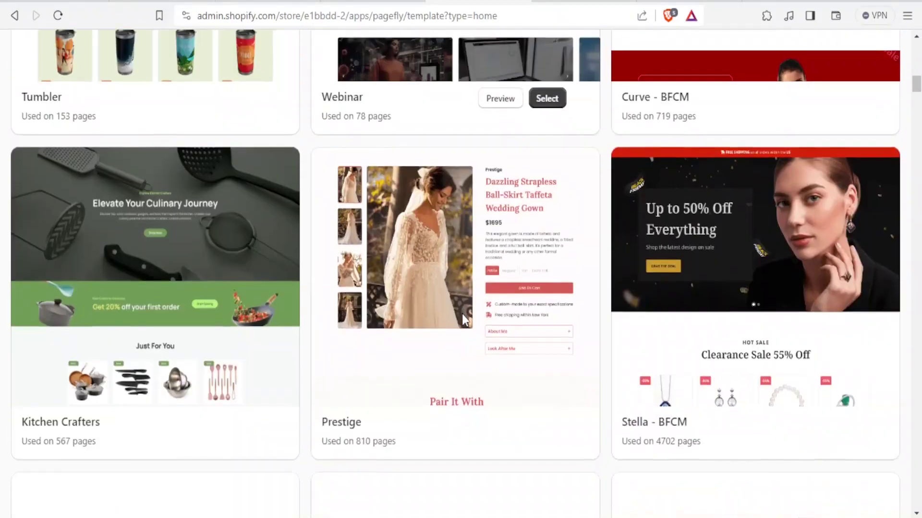
scroll(463, 319, "up", 18)
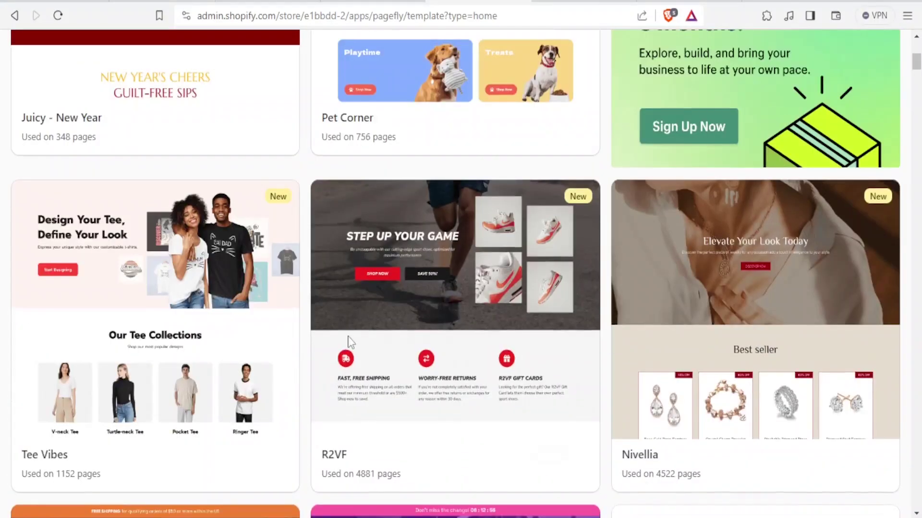
mouse_move(182, 310)
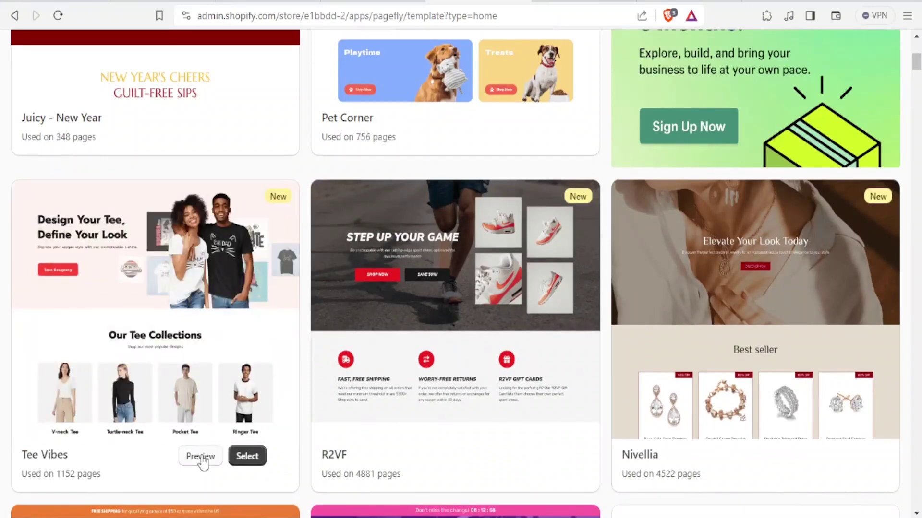
left_click(247, 456)
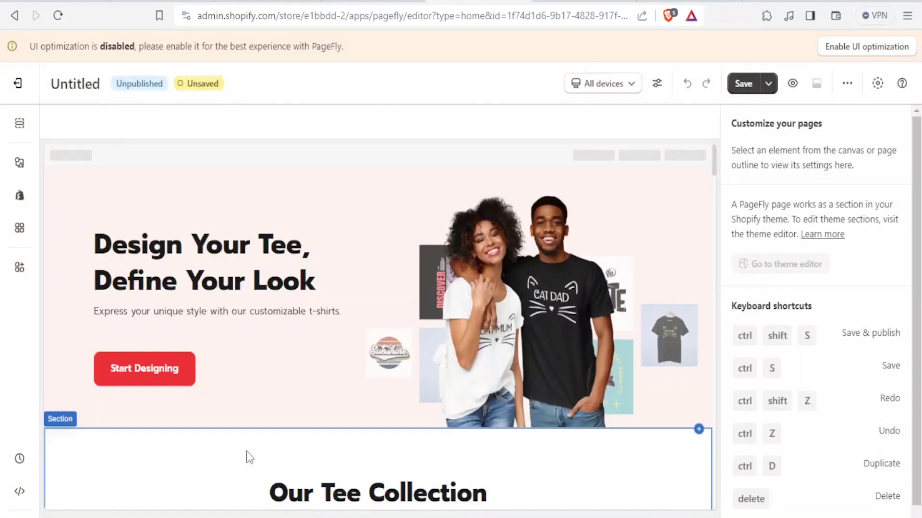
Step: Rename the untitled page as "Joe Shop"
left_click(78, 86)
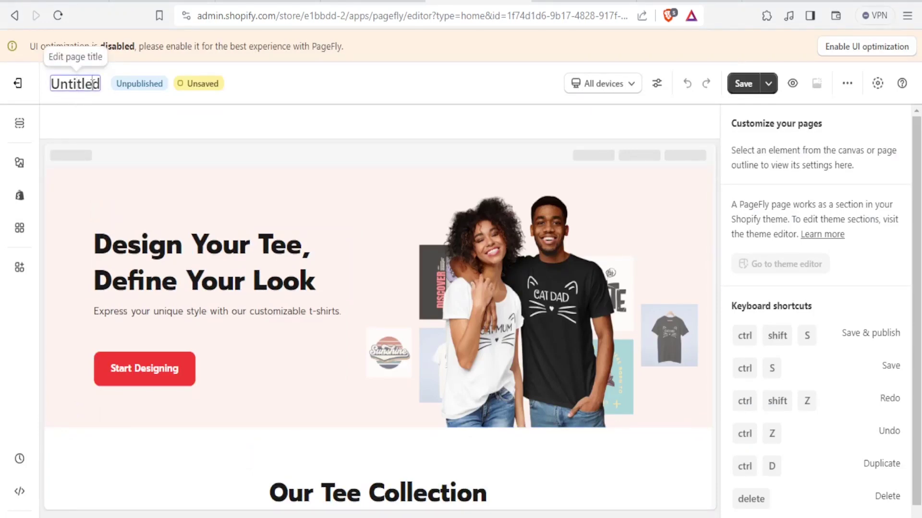
double_click(92, 83)
key("BackSpace")
type("Joe")
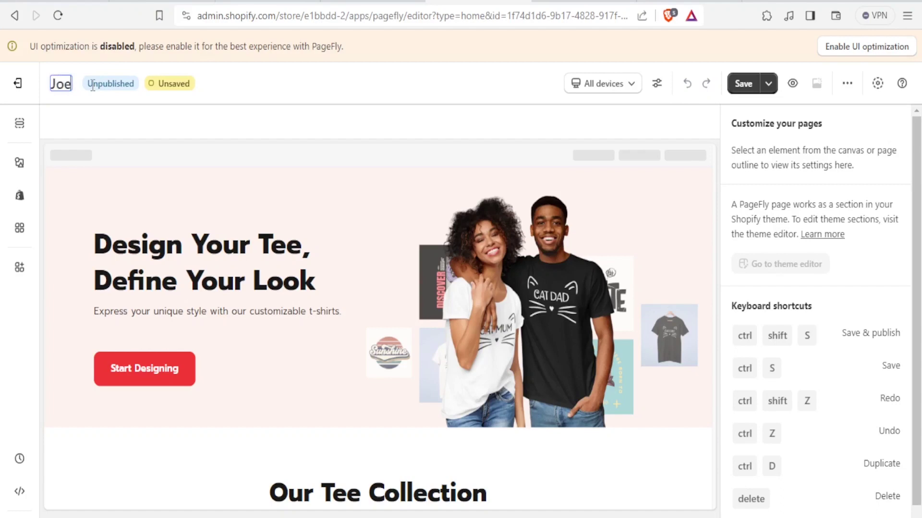
type(" Sh")
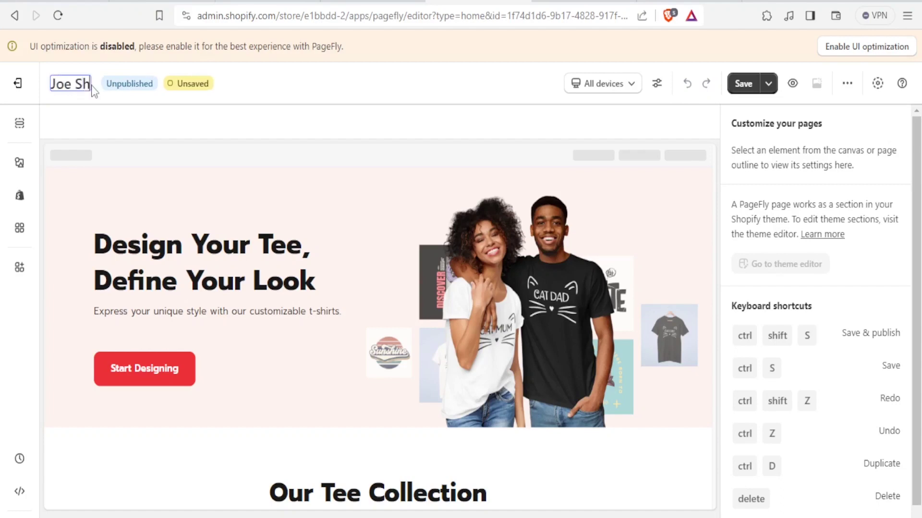
type("op")
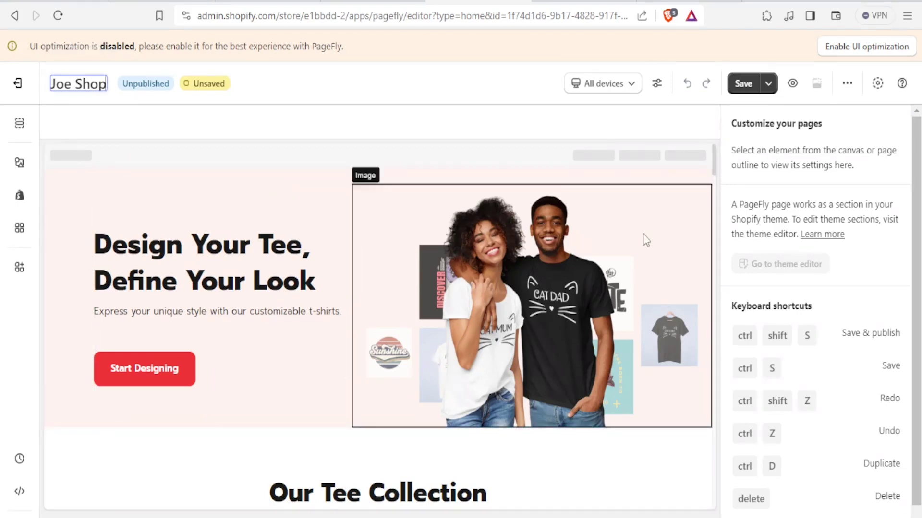
Step: Replace the hero heading "Design Your Tee, Define Your Look" with "Welcome to Joe Shop"
scroll(816, 312, "down", 1)
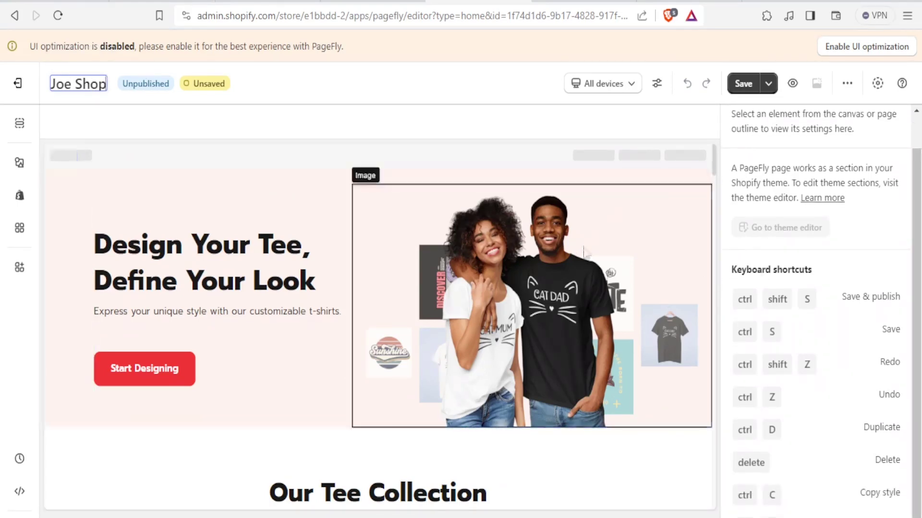
scroll(578, 252, "down", 8)
scroll(581, 258, "down", 10)
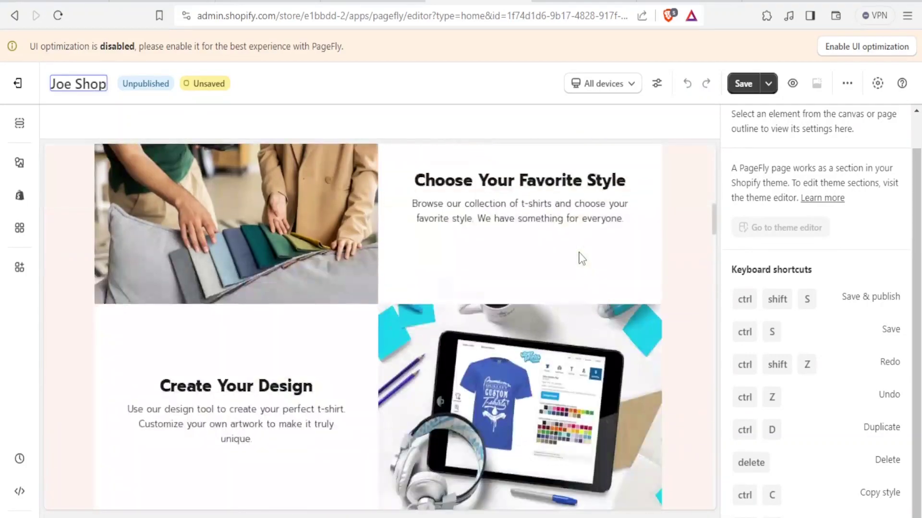
scroll(581, 257, "up", 4)
scroll(580, 257, "up", 10)
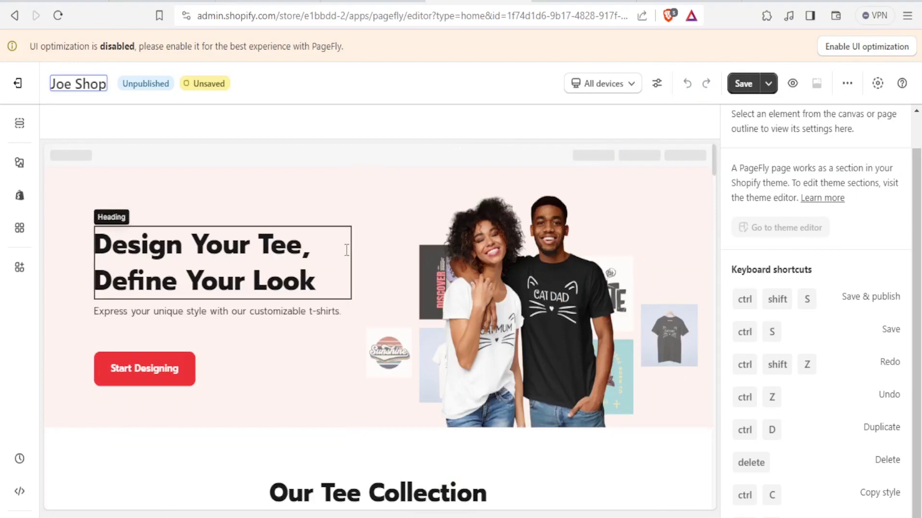
left_click(246, 262)
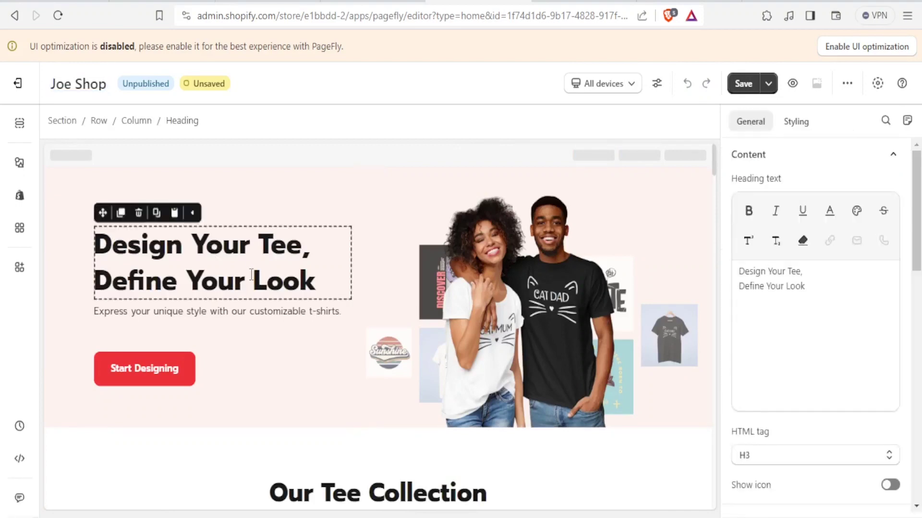
mouse_move(298, 275)
left_mouse_down()
mouse_move(260, 275)
mouse_move(281, 273)
left_mouse_up()
triple_click(303, 281)
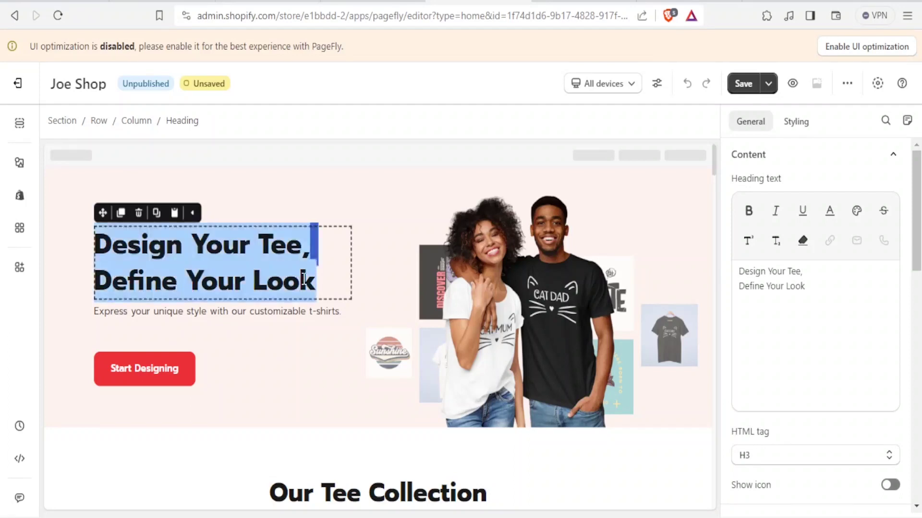
type("Welcome To Je")
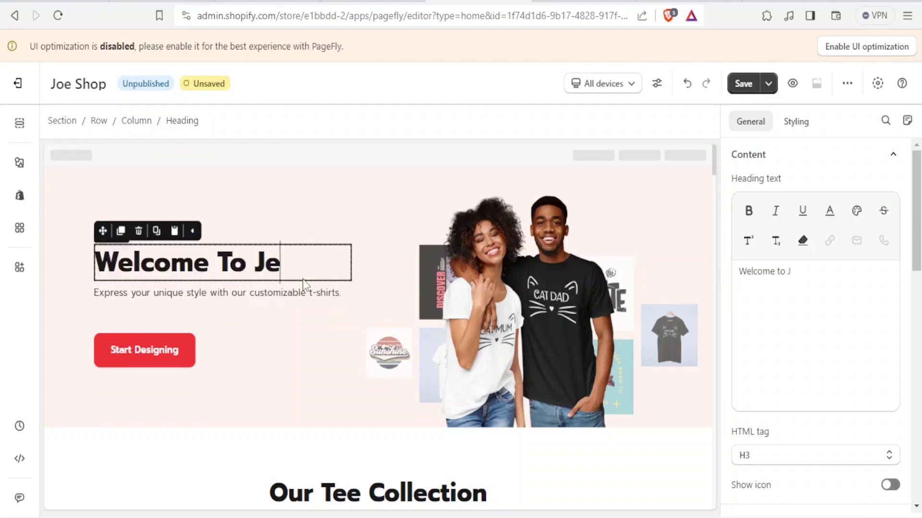
key("BackSpace")
type("oe Shop")
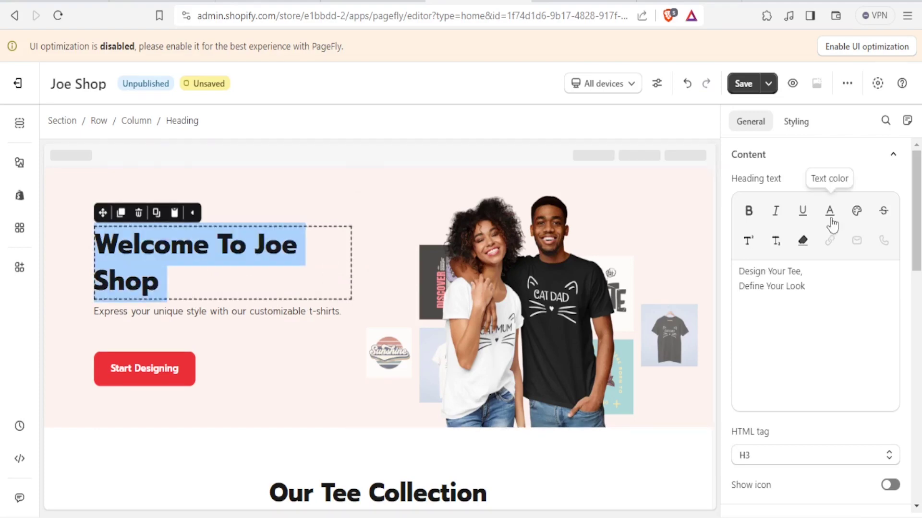
Step: Try to change the hero heading's text color to red, hex #f40000
left_click(830, 214)
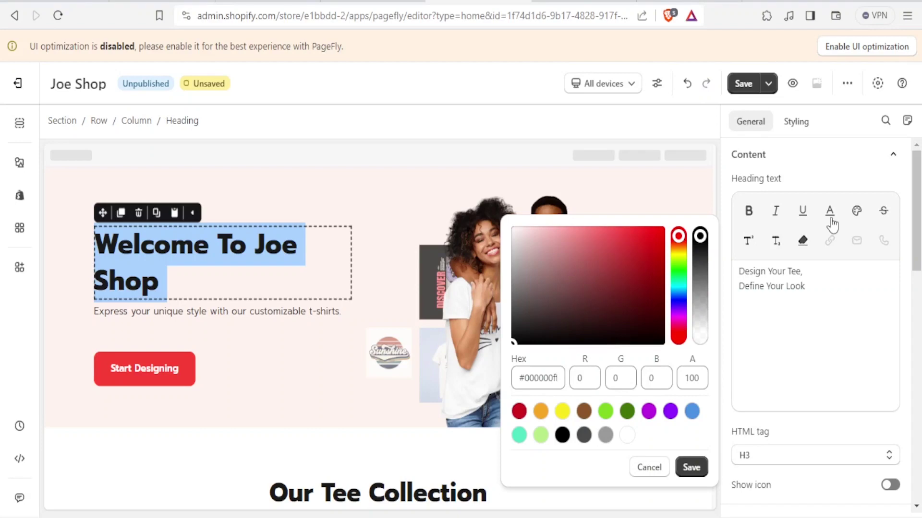
left_click(654, 233)
left_click_drag(662, 237, 687, 229)
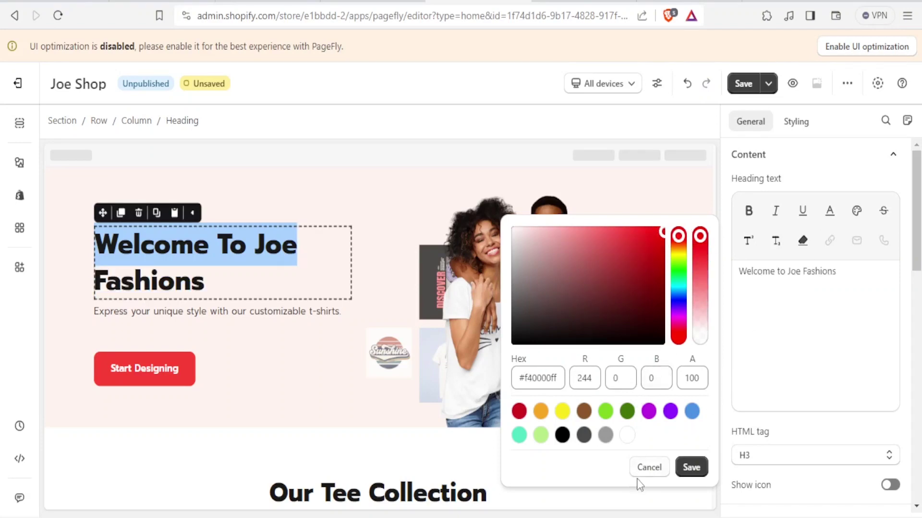
left_click(685, 468)
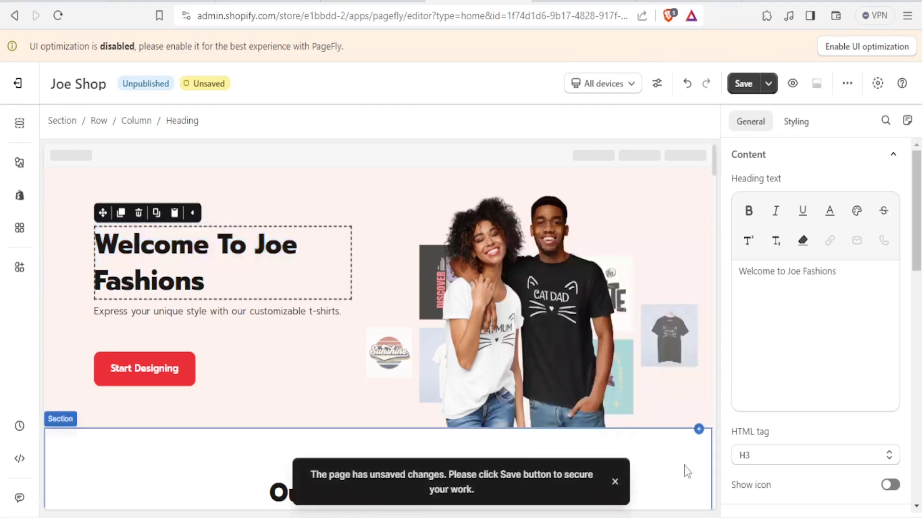
Step: Browse the computer's files for a replacement hero image without choosing one, and clear the current hero image
left_click(490, 275)
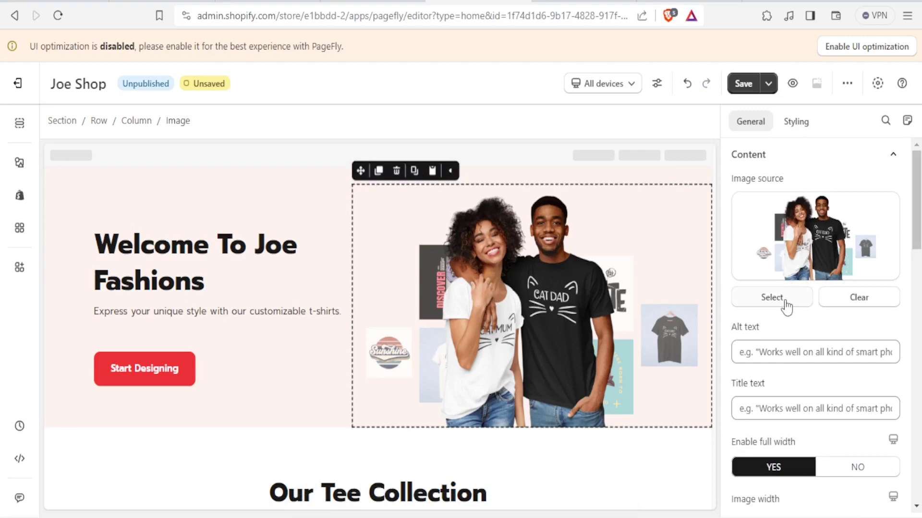
left_click(771, 297)
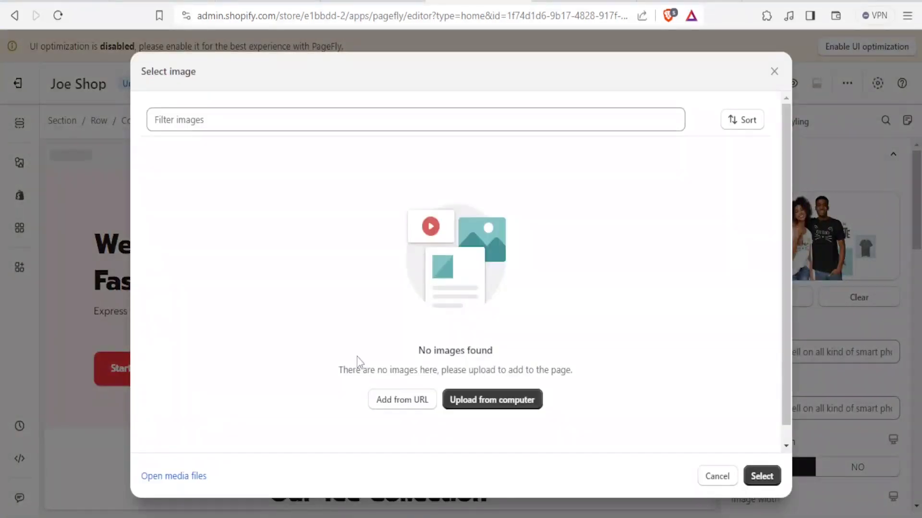
left_click(493, 407)
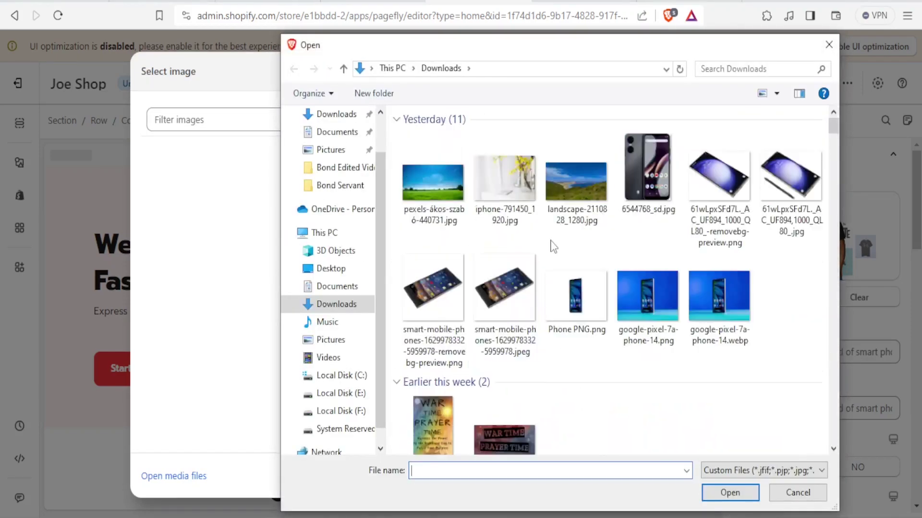
left_click_drag(836, 126, 837, 150)
key("Escape")
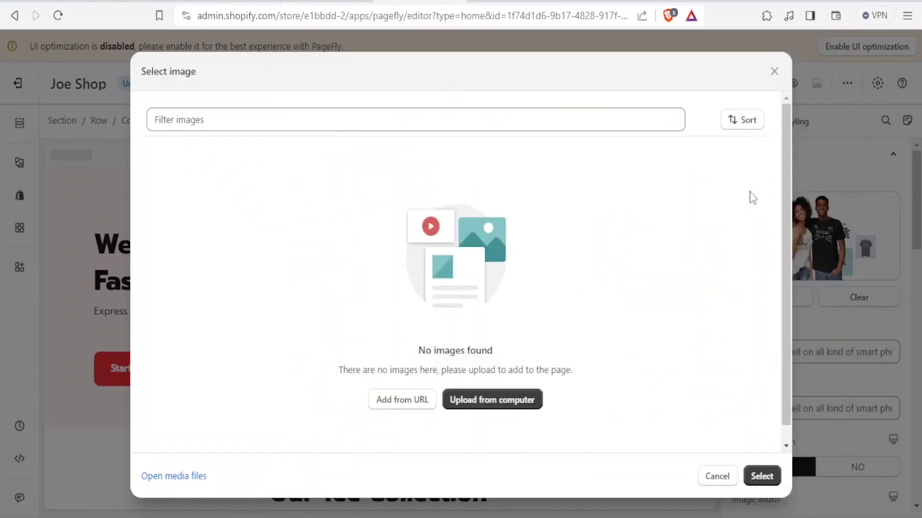
left_click(774, 71)
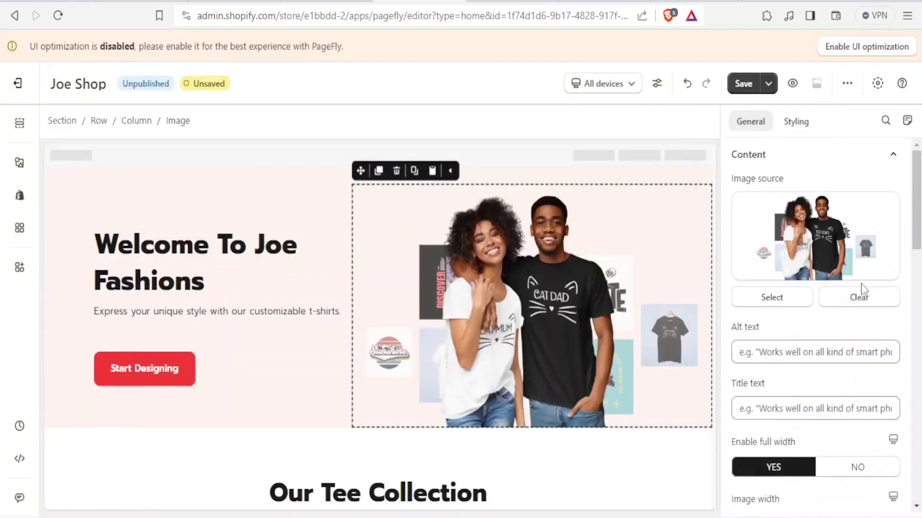
left_click(852, 299)
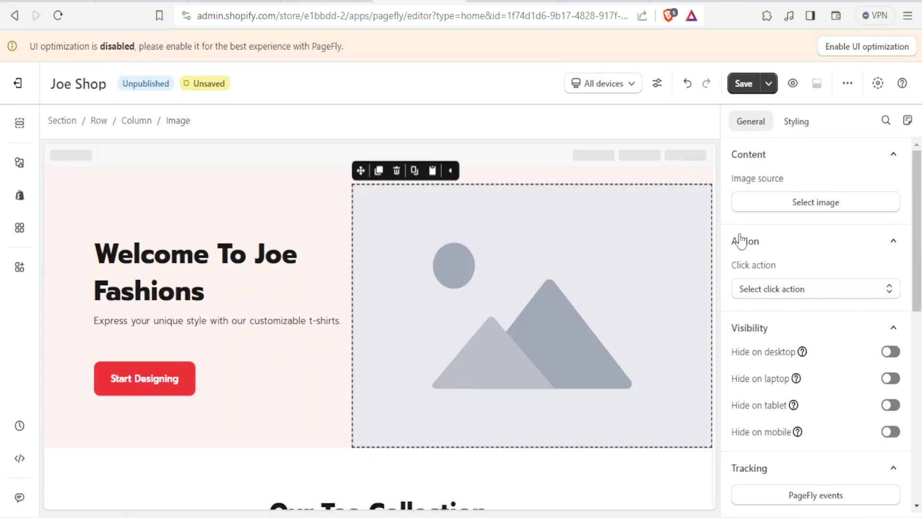
left_click(787, 207)
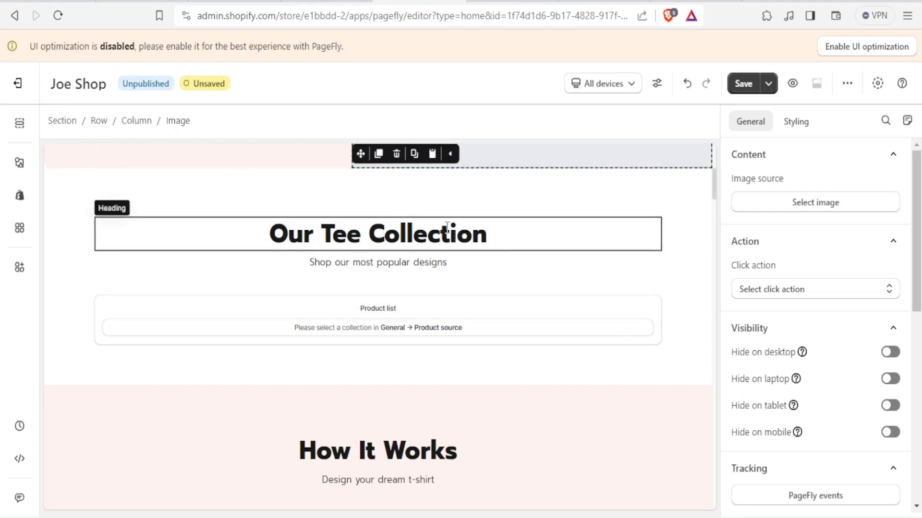
Step: Change the "Subscribe To Our Newsletter" heading near the end of the page to "Read Our Newsletter"
scroll(447, 232, "down", 10)
scroll(446, 233, "down", 10)
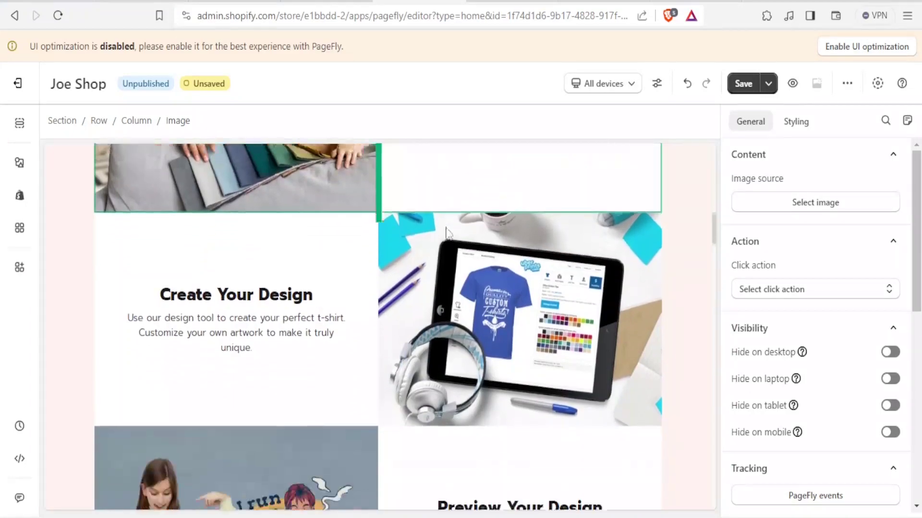
scroll(447, 225, "down", 10)
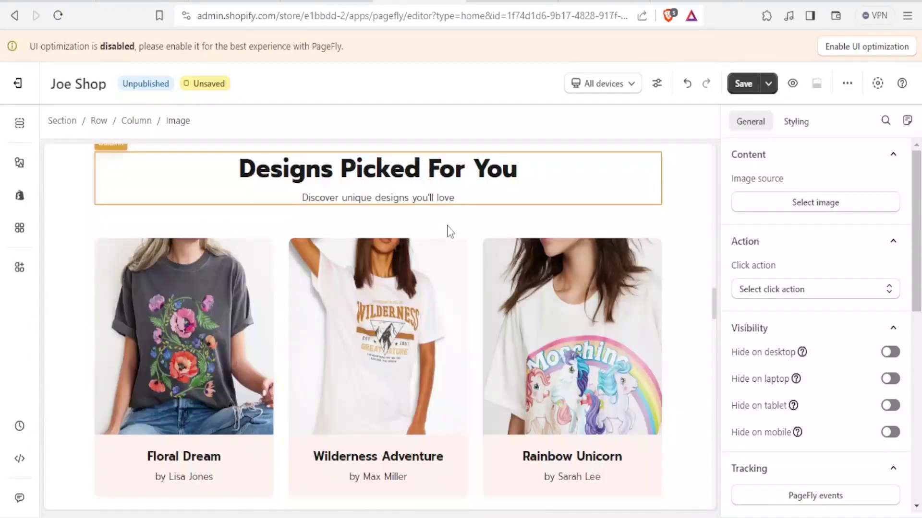
scroll(454, 208, "down", 10)
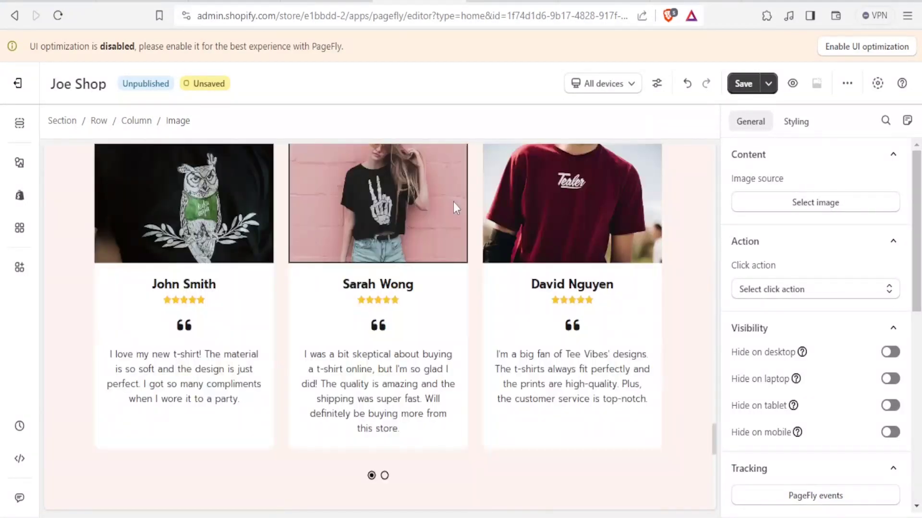
scroll(453, 202, "down", 1)
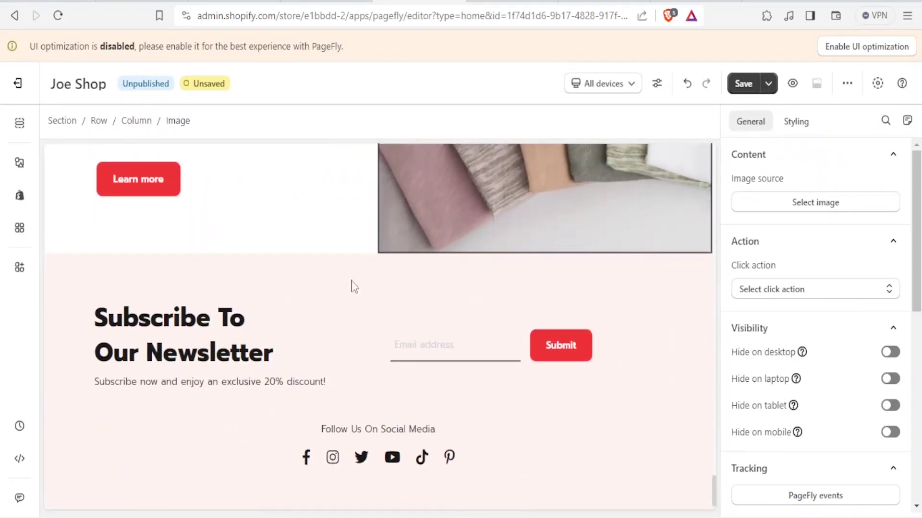
left_click(212, 352)
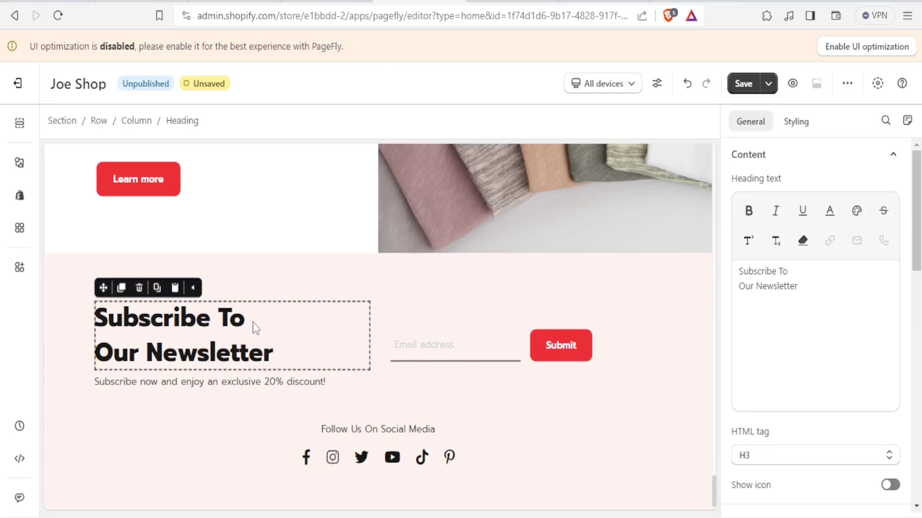
left_click_drag(145, 353, 99, 318)
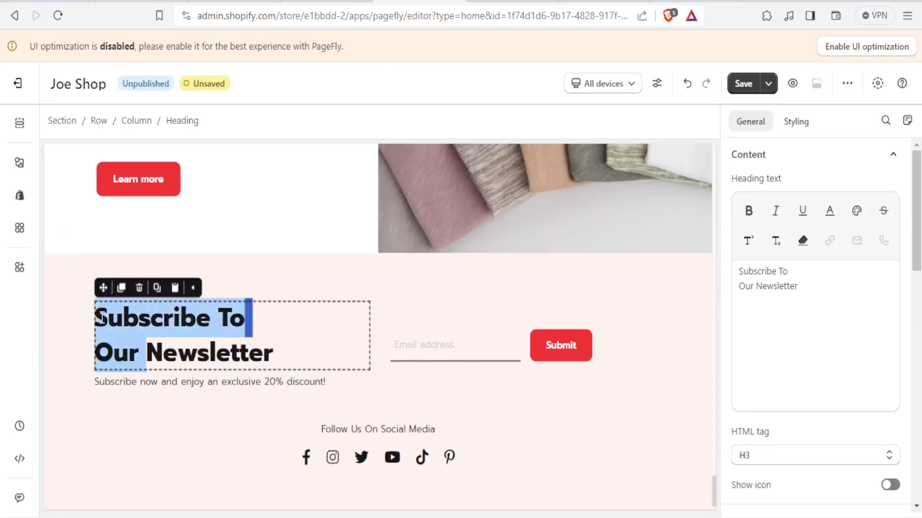
type("Read ")
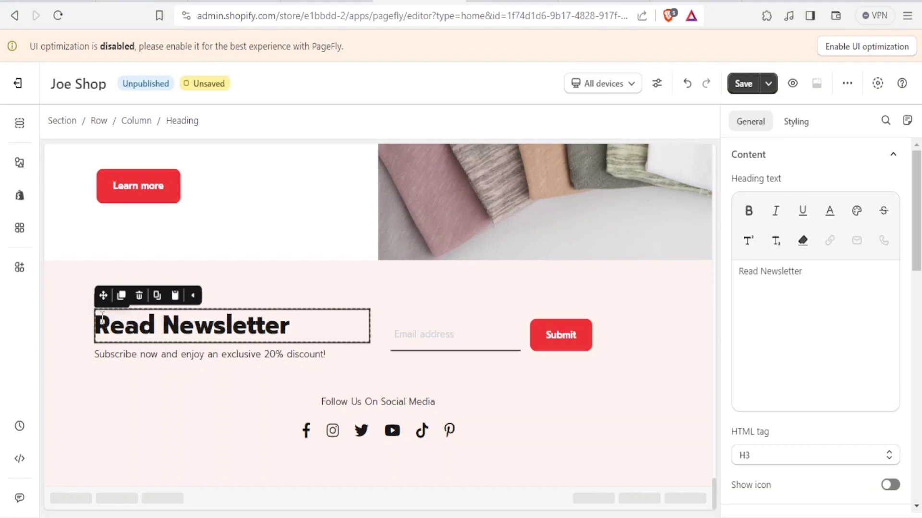
type("Our")
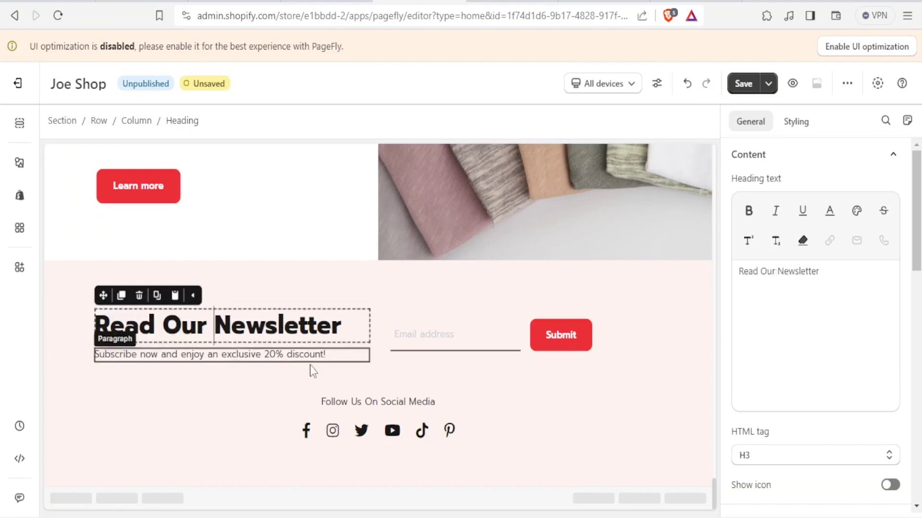
left_click(187, 406)
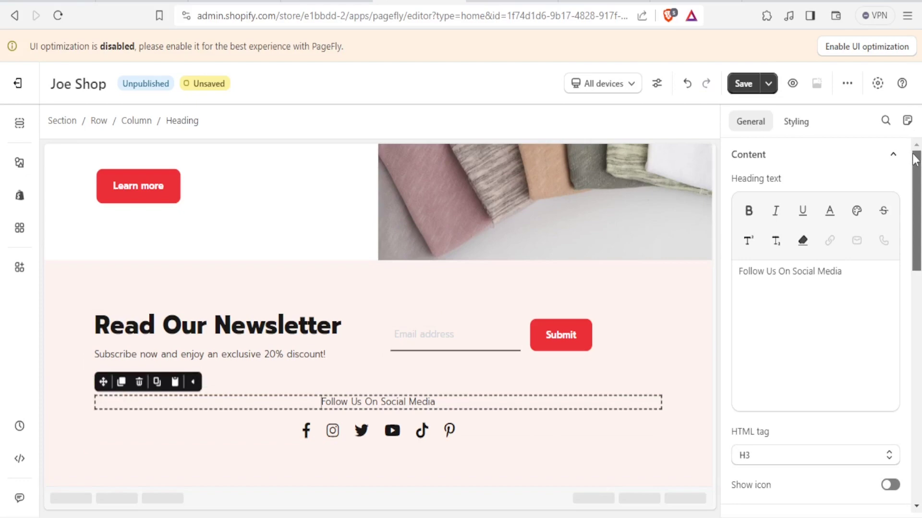
left_click_drag(915, 160, 915, 200)
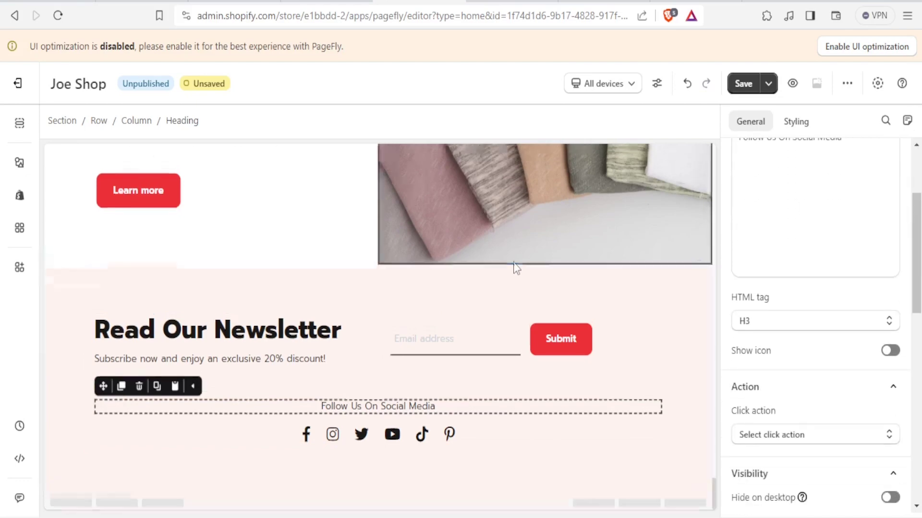
Step: Delete the hero section's placeholder image and increase the spacing on the left side of the emptied column
scroll(514, 262, "up", 20)
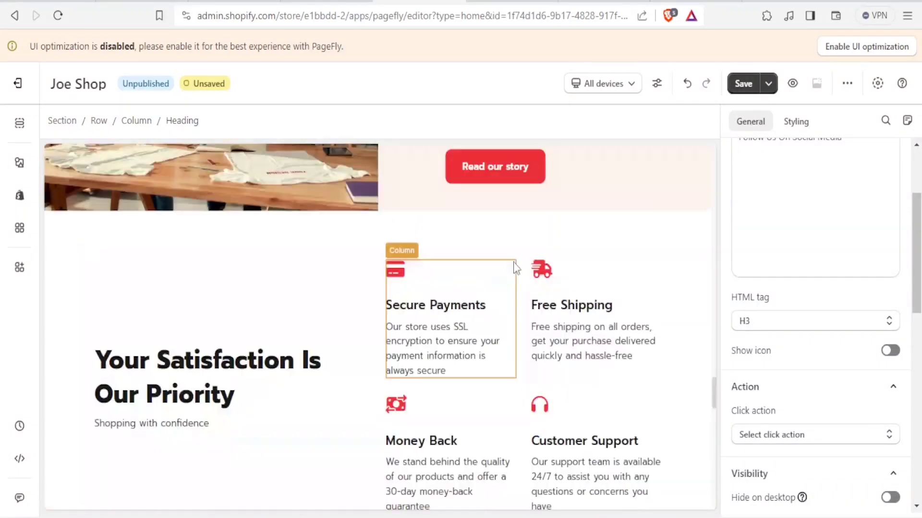
scroll(514, 262, "up", 15)
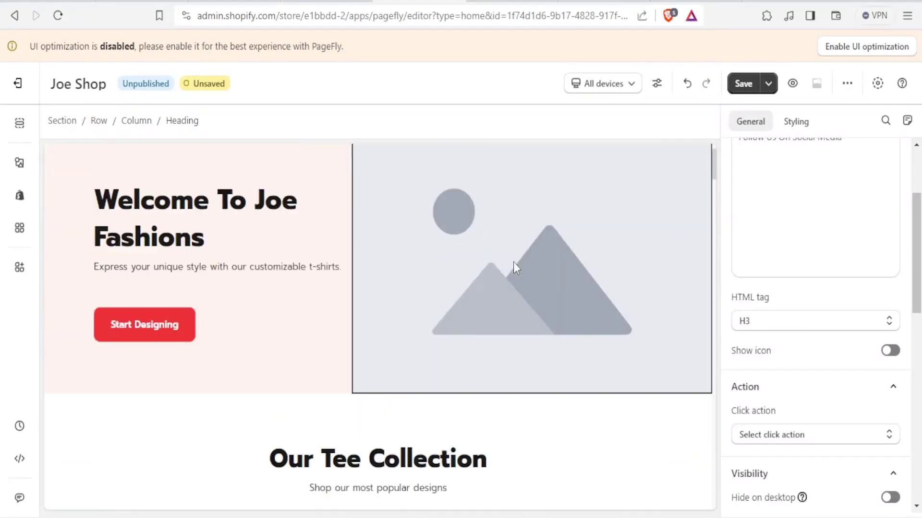
scroll(514, 262, "up", 2)
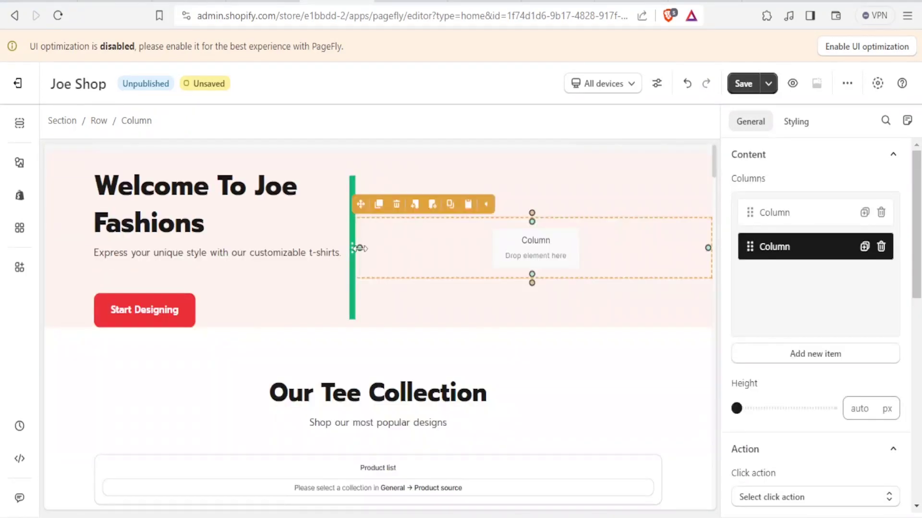
left_click_drag(360, 248, 422, 249)
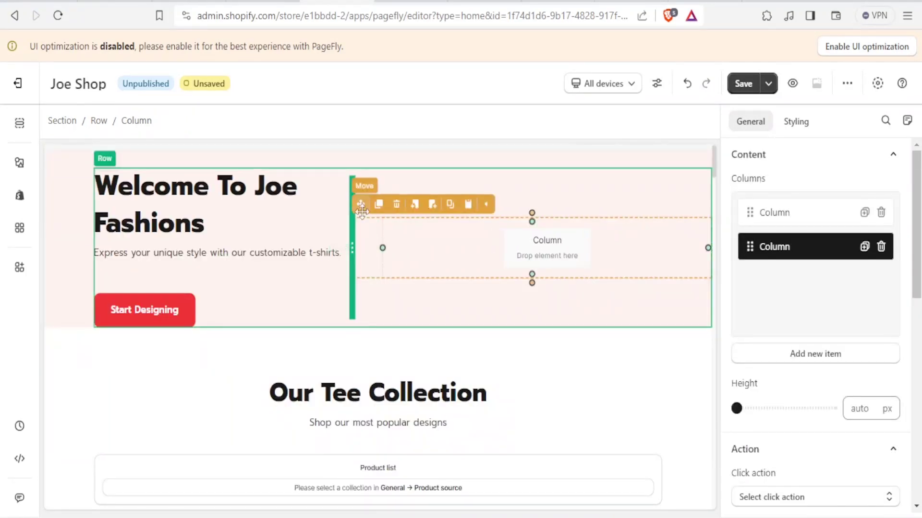
left_click_drag(362, 204, 363, 249)
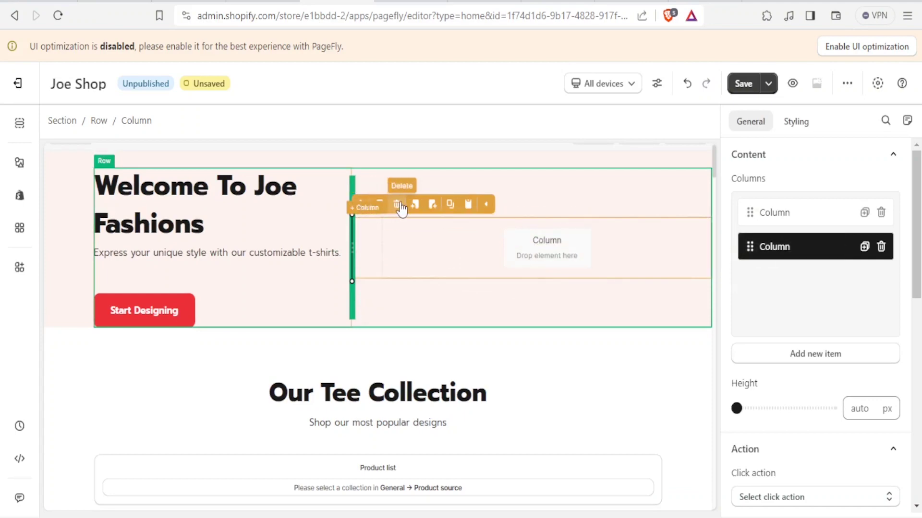
Step: Delete the "Our Tee Collection" heading and move the "How It Works" heading into its place above "Shop our most popular designs"
left_click(368, 387)
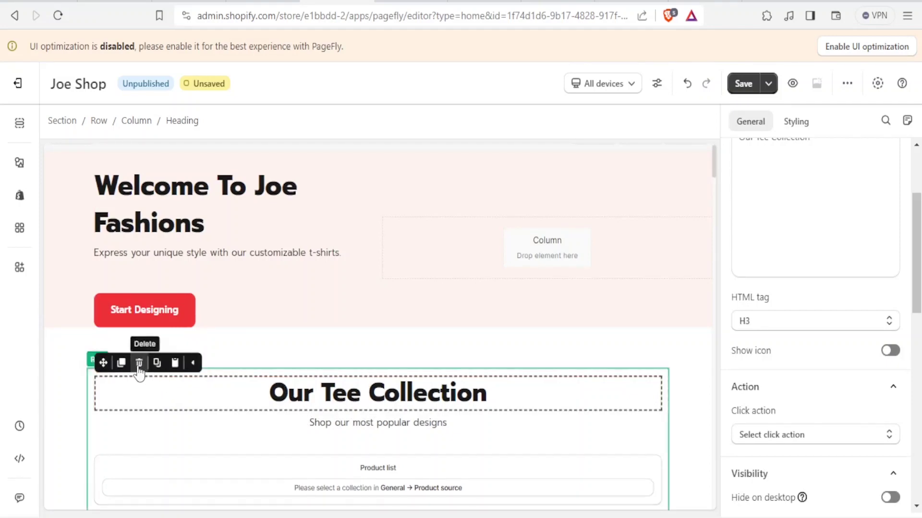
scroll(328, 418, "down", 4)
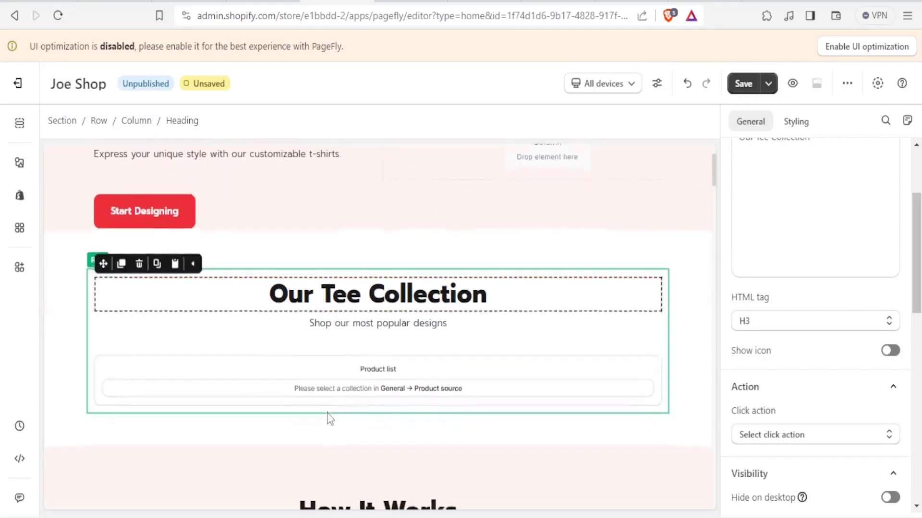
left_click(139, 188)
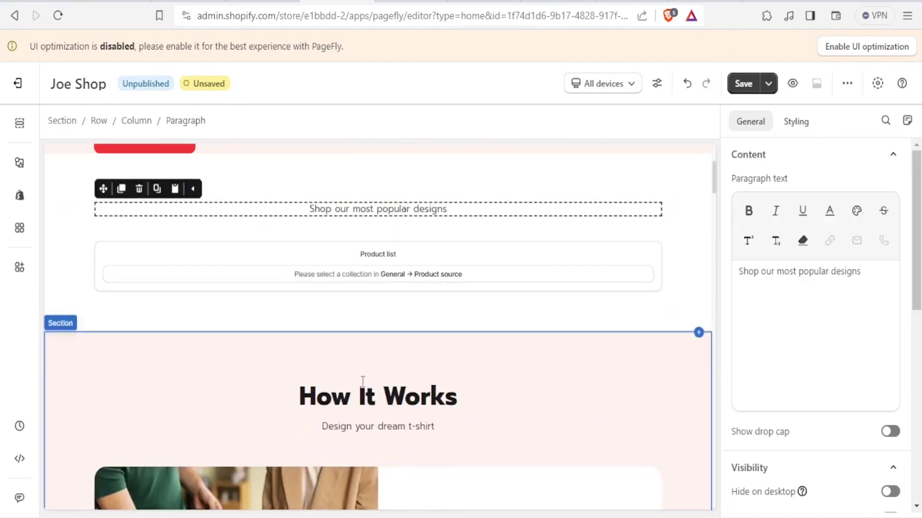
left_click(354, 406)
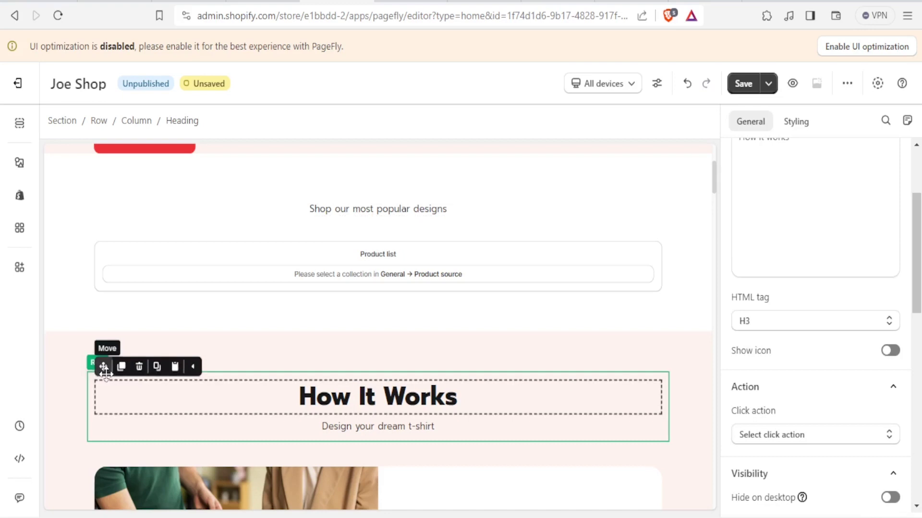
mouse_move(103, 367)
left_mouse_down()
mouse_move(116, 326)
mouse_move(121, 174)
left_mouse_up()
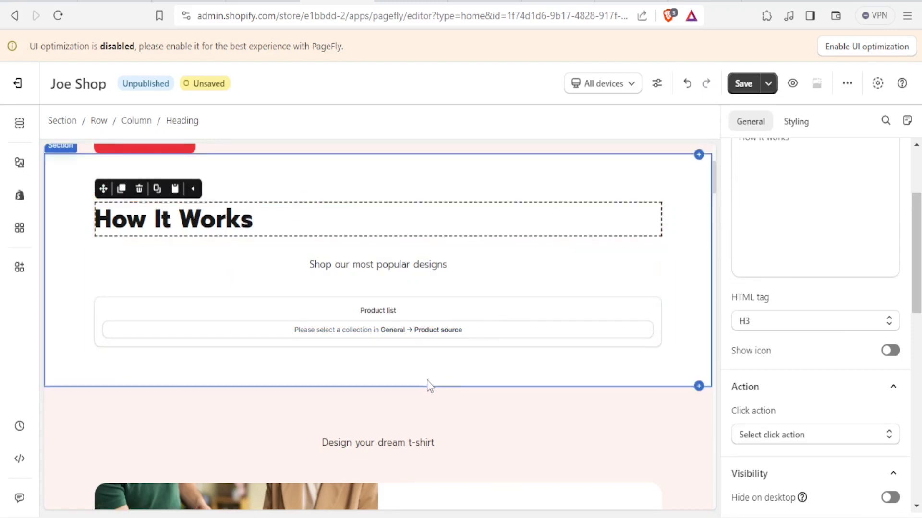
scroll(428, 386, "down", 15)
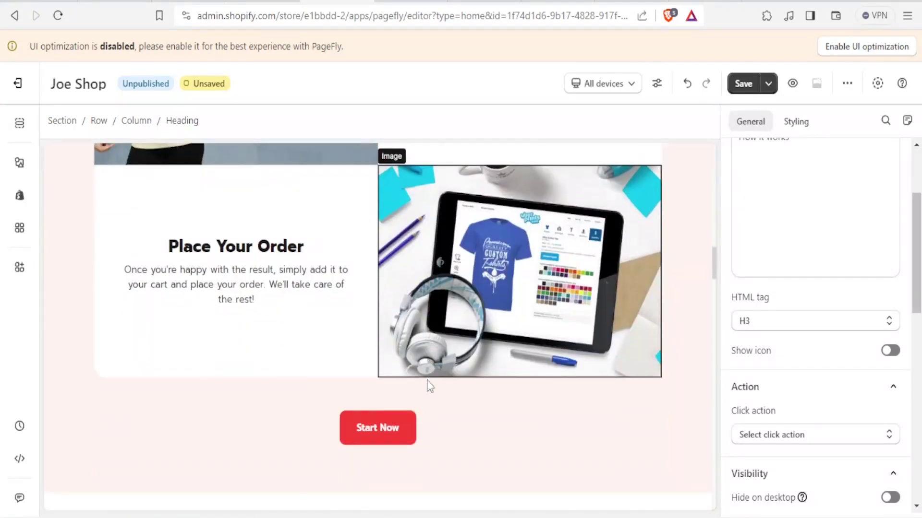
scroll(427, 381, "down", 15)
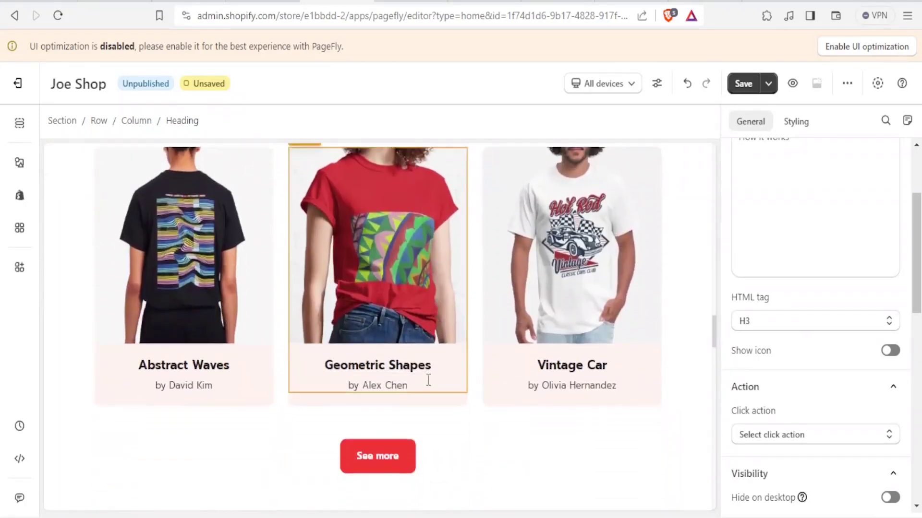
scroll(428, 380, "down", 15)
scroll(428, 380, "down", 15)
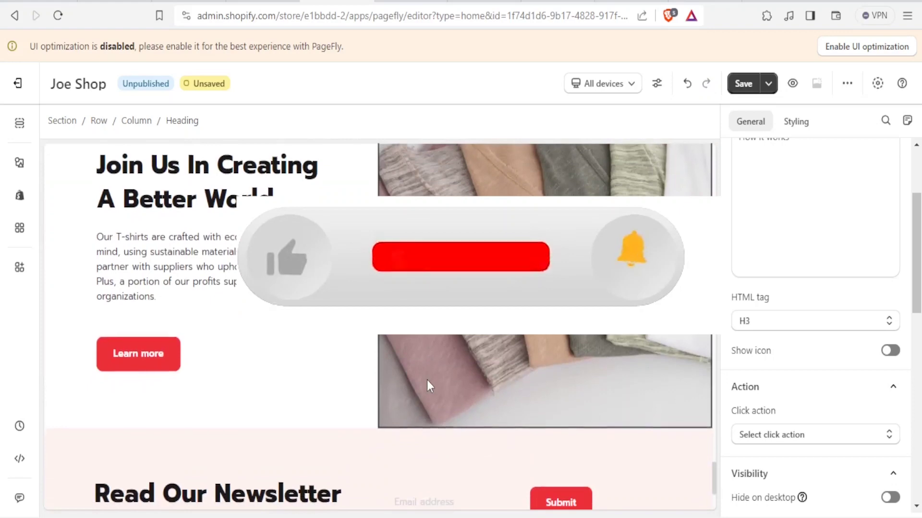